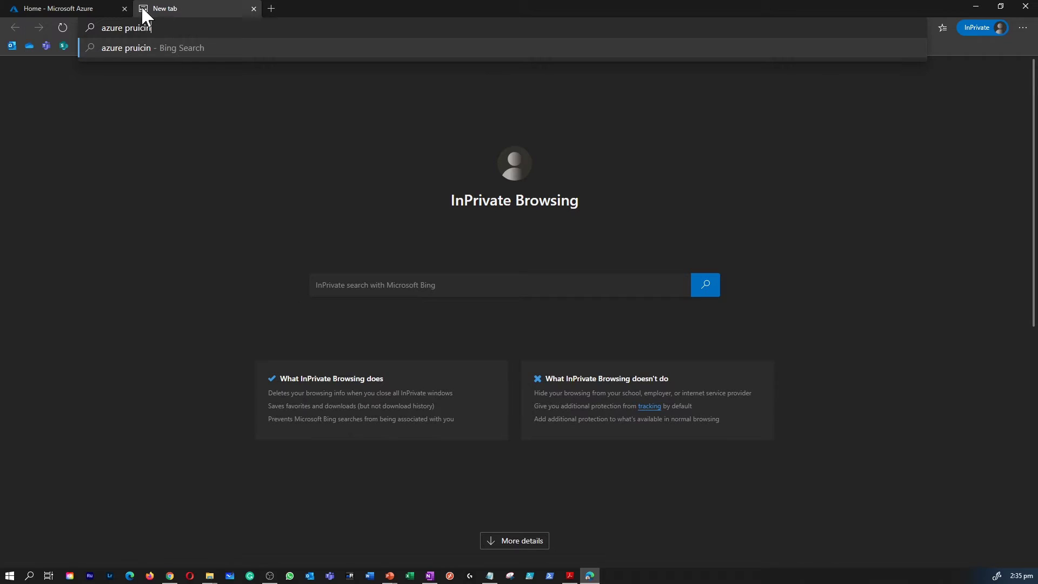
# - Search the web for "azure pricing calculator" and open Microsoft's Azure Pricing calculator page from the results
pyautogui.press('BackSpace')
pyautogui.press('BackSpace')
pyautogui.press('BackSpace')
pyautogui.press('BackSpace')
pyautogui.press('BackSpace')
pyautogui.press('BackSpace')
pyautogui.press('BackSpace')
pyautogui.press('BackSpace')
pyautogui.press('BackSpace')
pyautogui.press('BackSpace')
pyautogui.press('BackSpace')
pyautogui.press('BackSpace')
pyautogui.press('BackSpace')
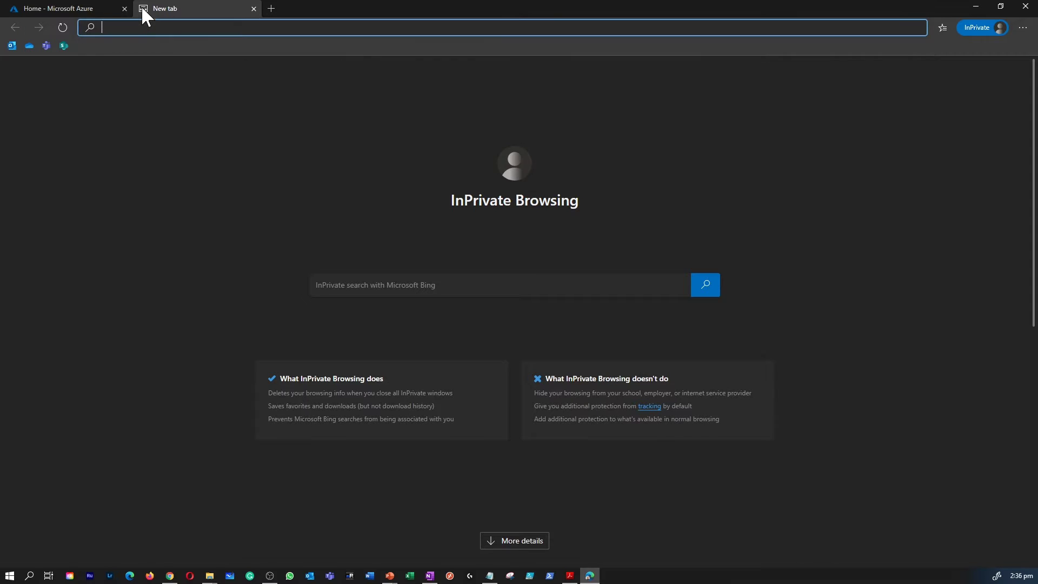
pyautogui.write('azure pri')
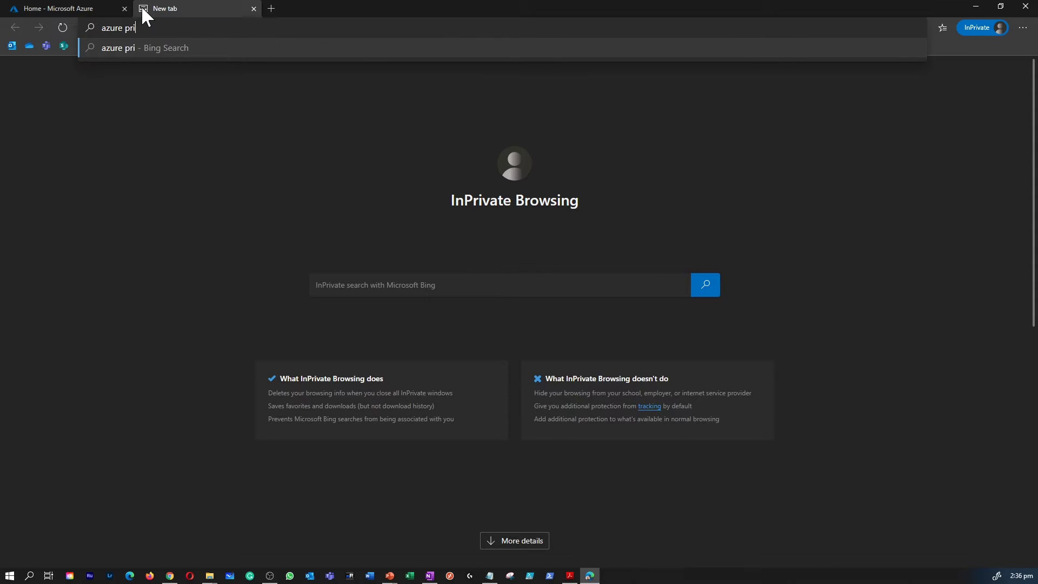
pyautogui.write('cing calculator')
pyautogui.press('Return')
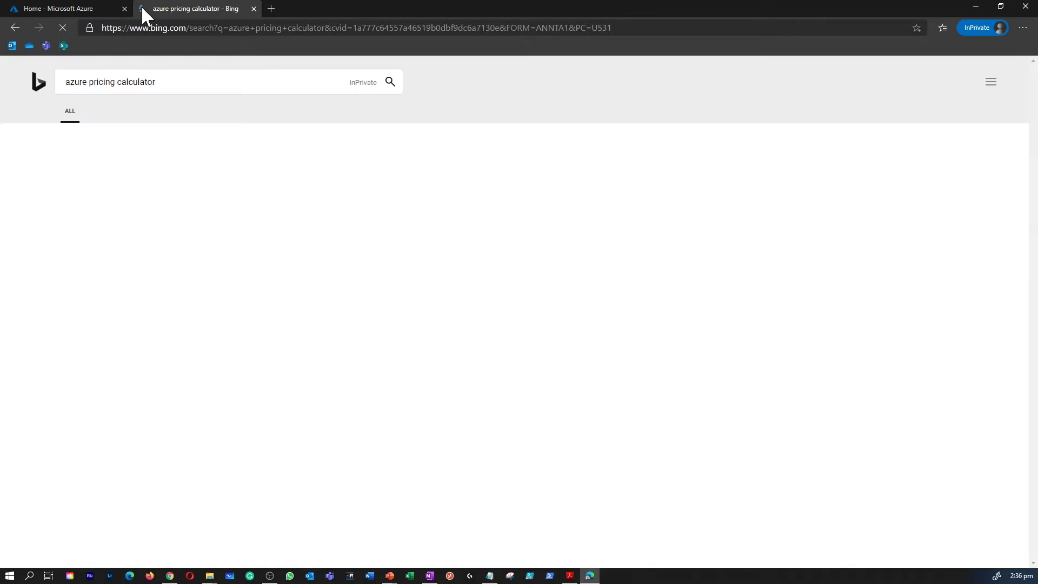
pyautogui.click(168, 162)
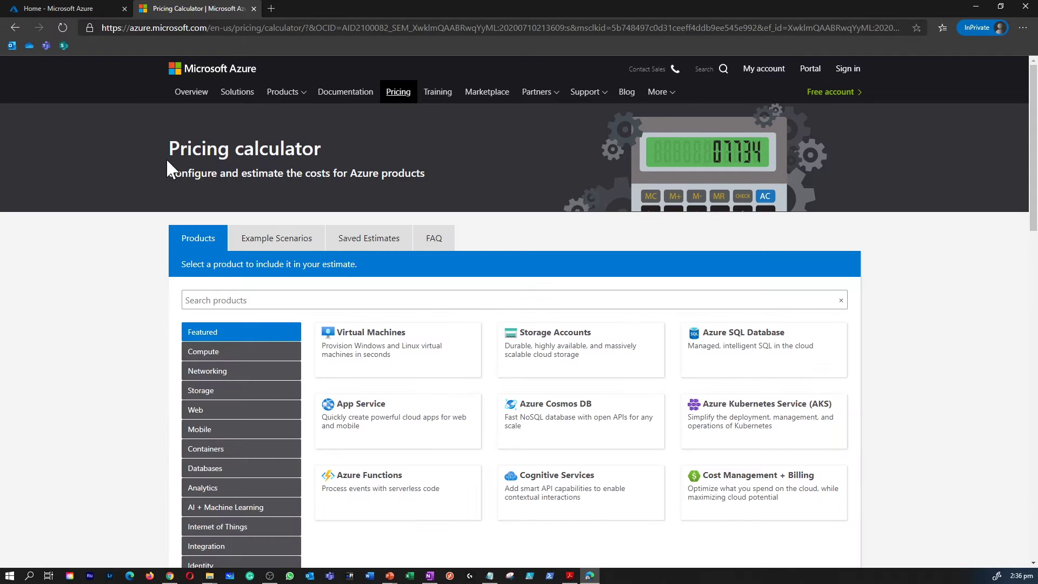
# - Look over the pricing calculator page, including its example scenarios, saved estimates and frequently asked questions
pyautogui.moveTo(162, 149); pyautogui.dragTo(327, 144)
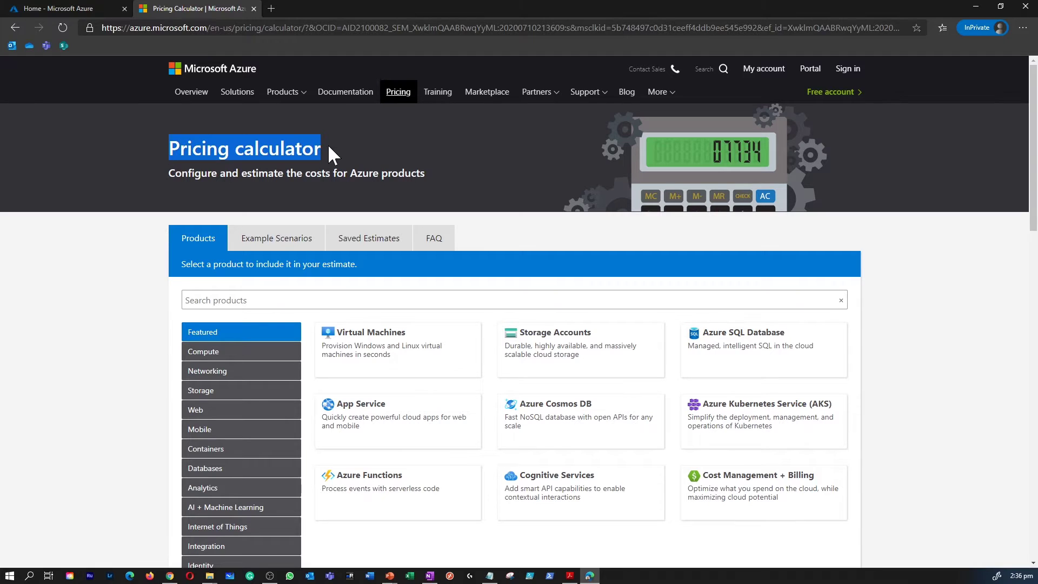
pyautogui.scroll(-4, 316, 165)
pyautogui.scroll(-7, 291, 158)
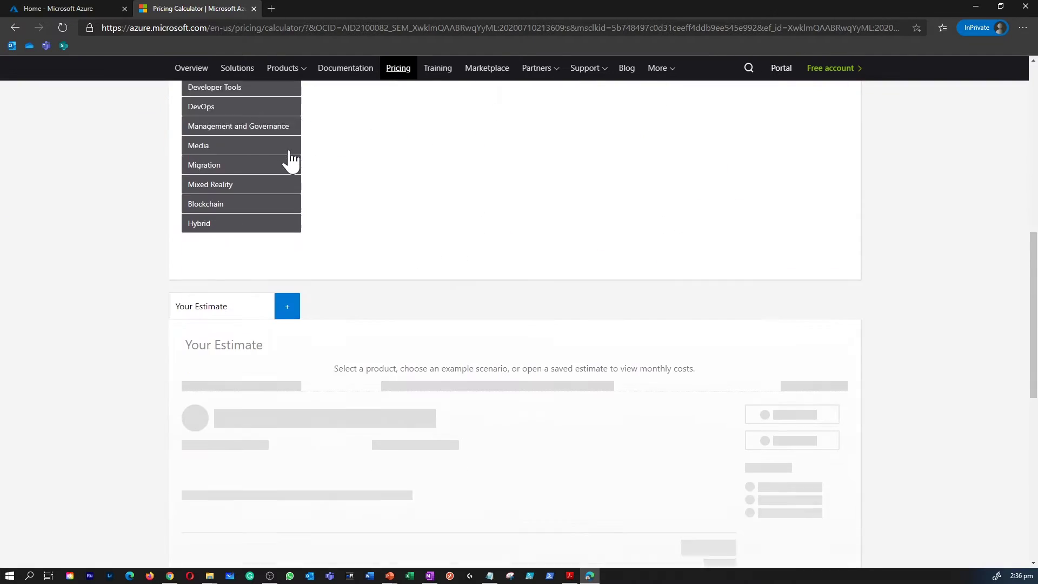
pyautogui.scroll(12, 295, 164)
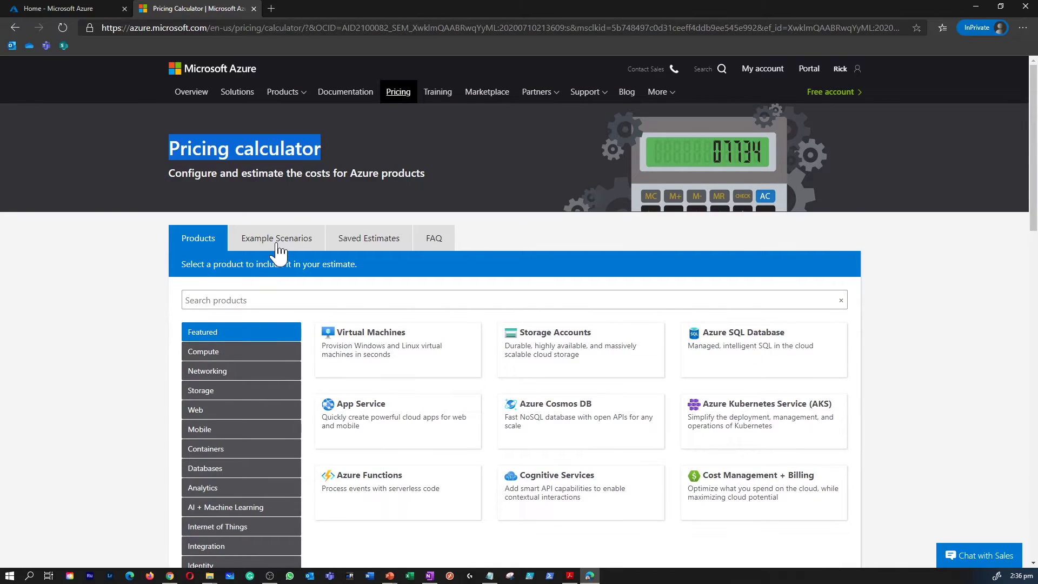
pyautogui.click(277, 241)
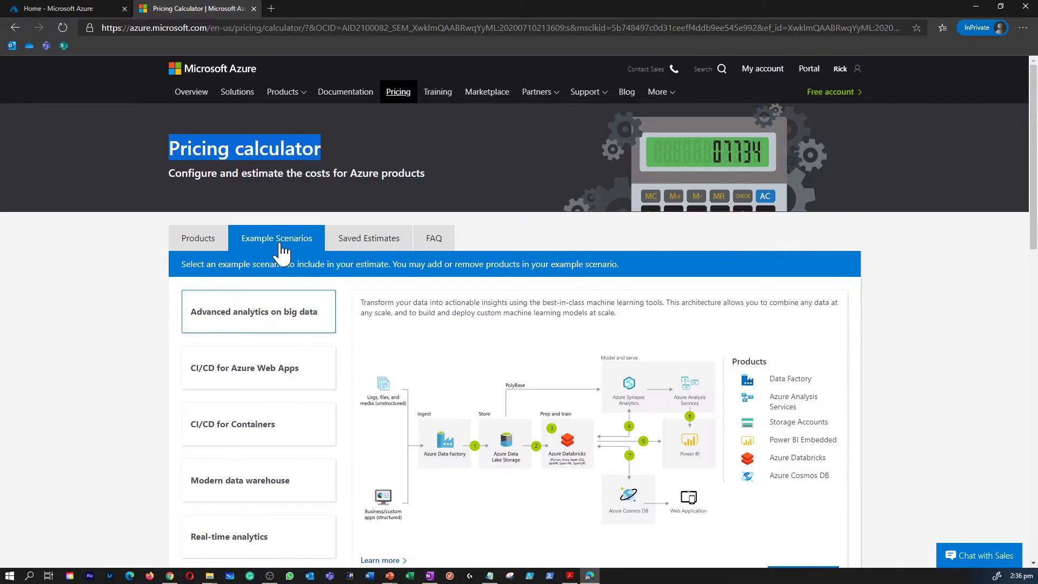
pyautogui.scroll(-4, 313, 259)
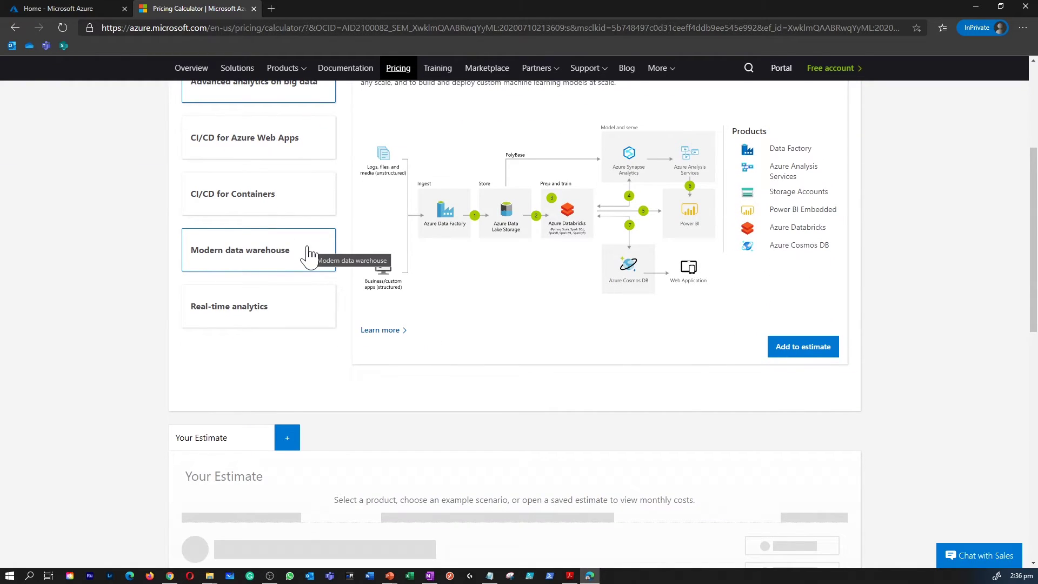
pyautogui.scroll(5, 311, 257)
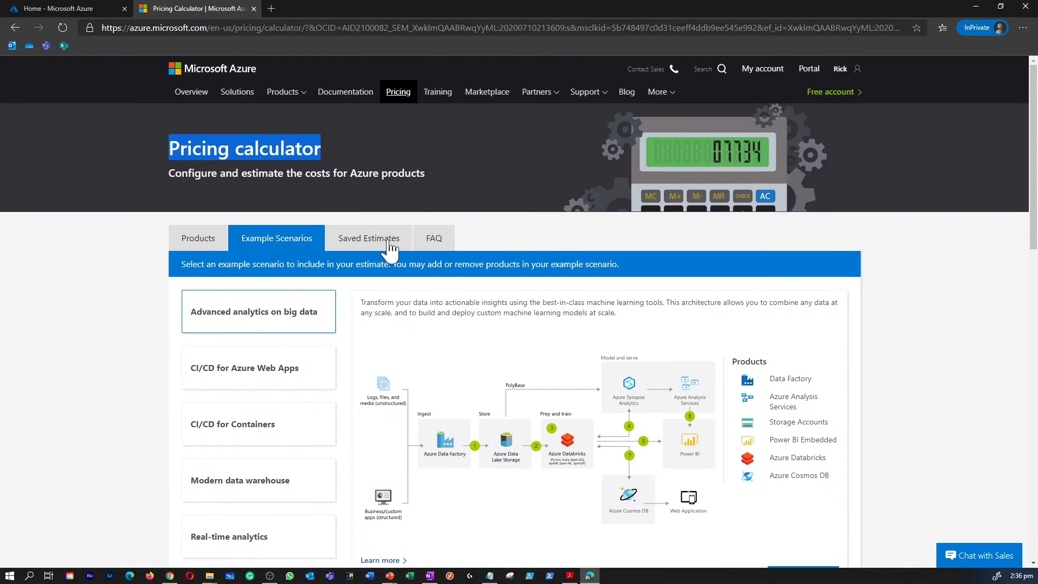
pyautogui.click(391, 244)
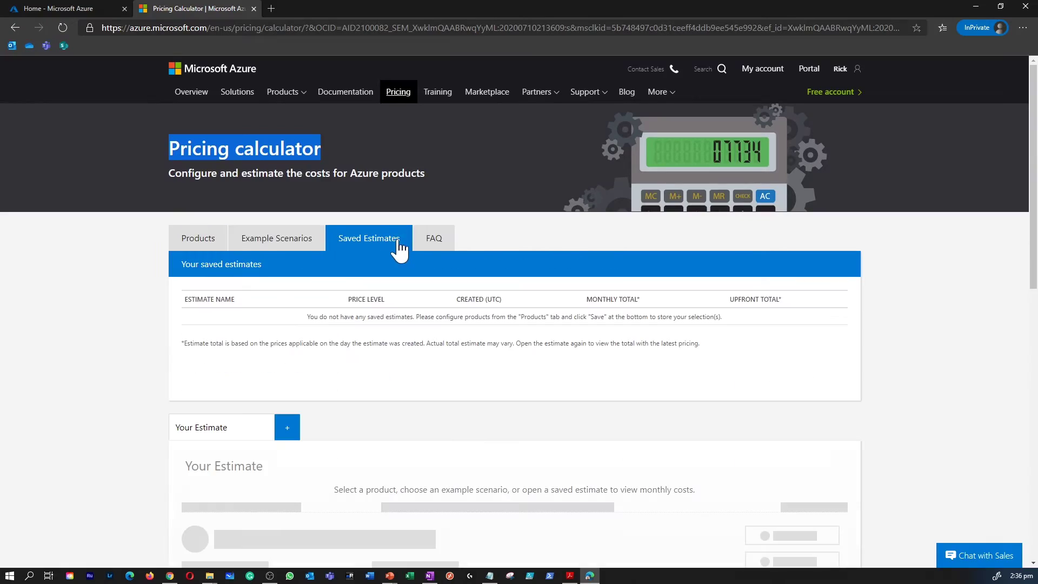
pyautogui.click(434, 241)
pyautogui.scroll(-8, 454, 313)
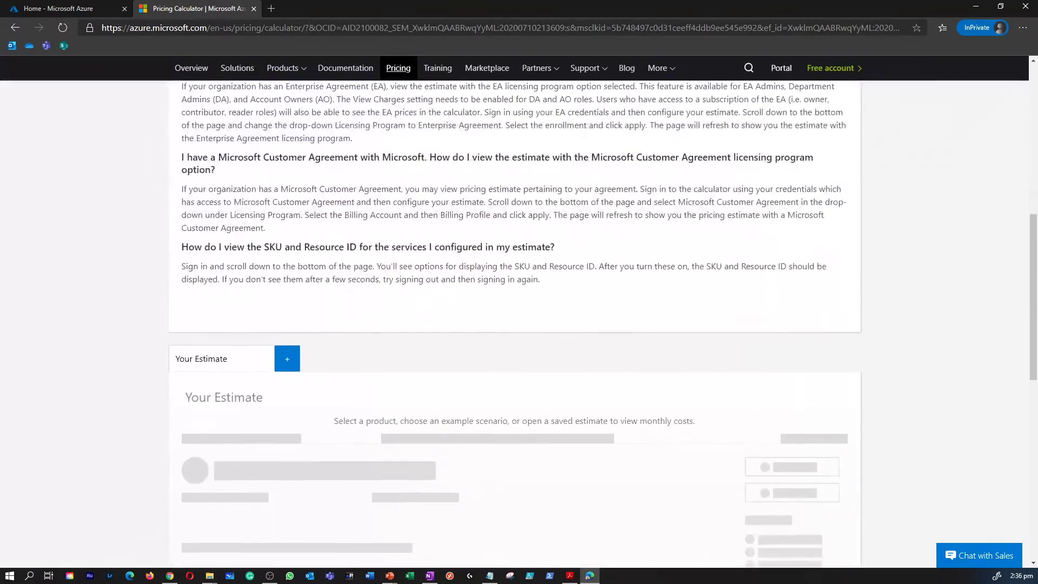
pyautogui.scroll(9, 387, 320)
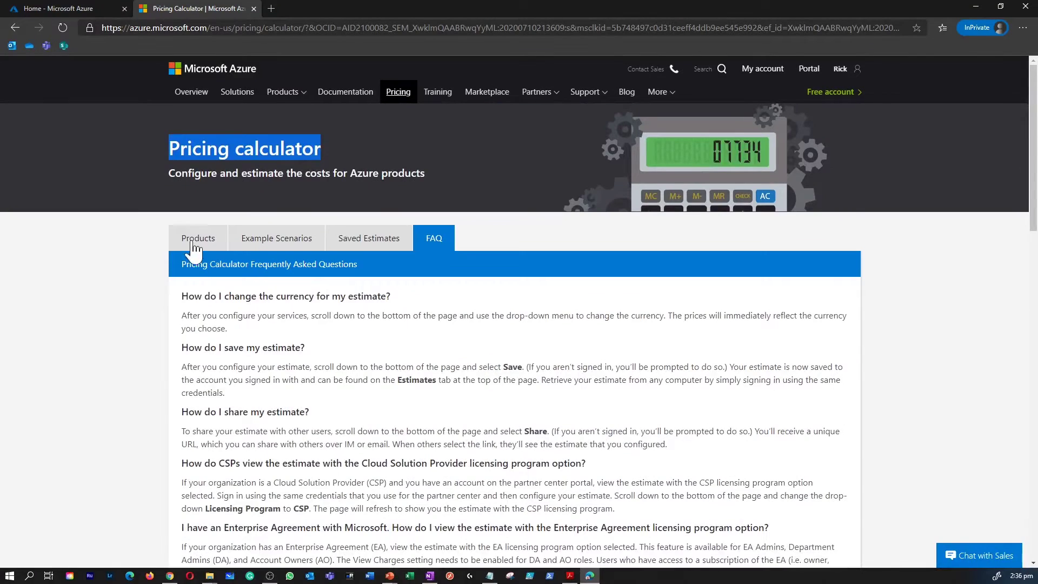
# - Browse the calculator's product categories, including Networking and Web, and return to the Featured products
pyautogui.click(196, 242)
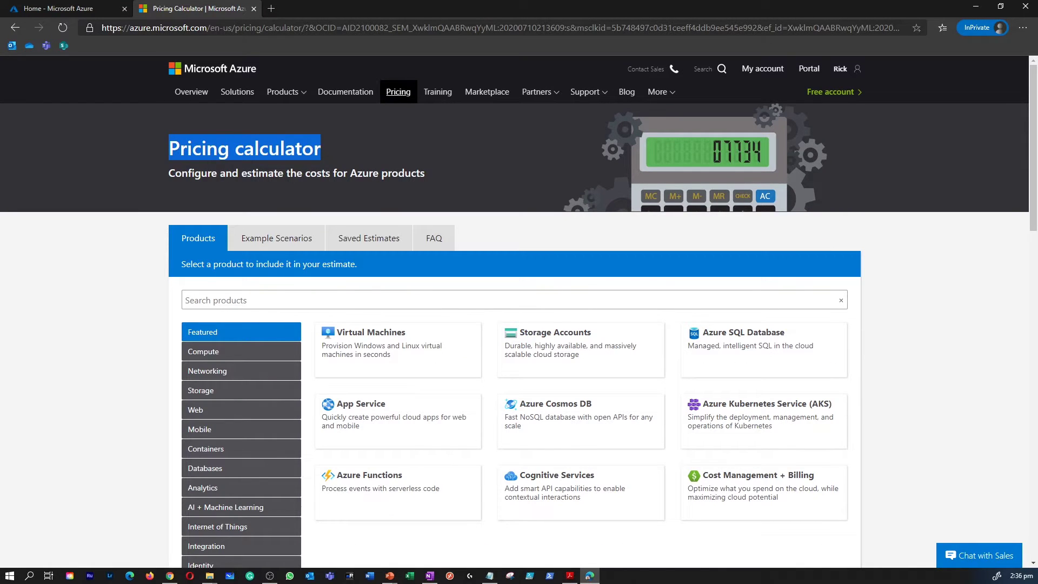
pyautogui.scroll(-3, 267, 368)
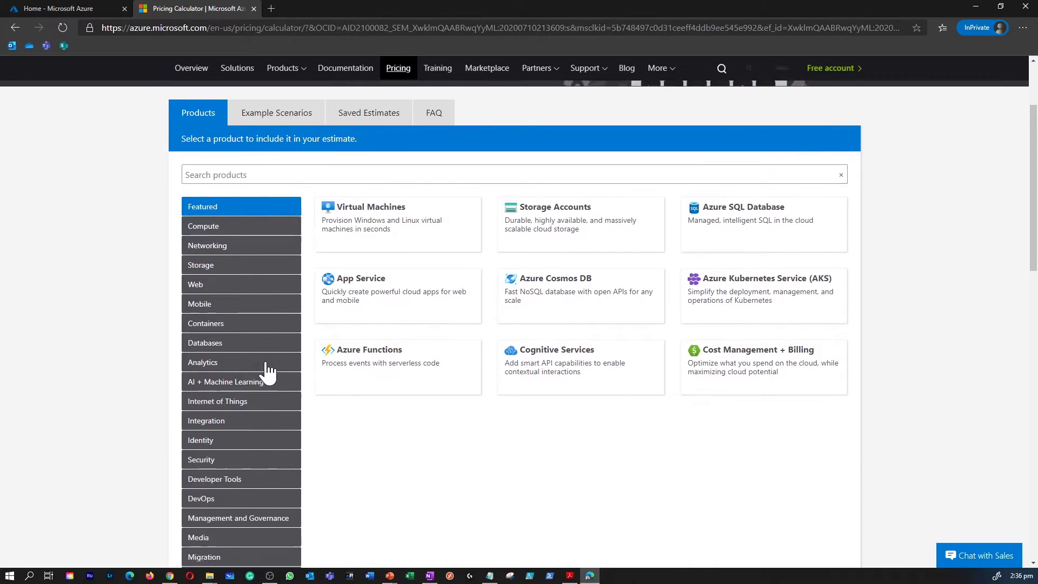
pyautogui.click(228, 204)
pyautogui.click(226, 219)
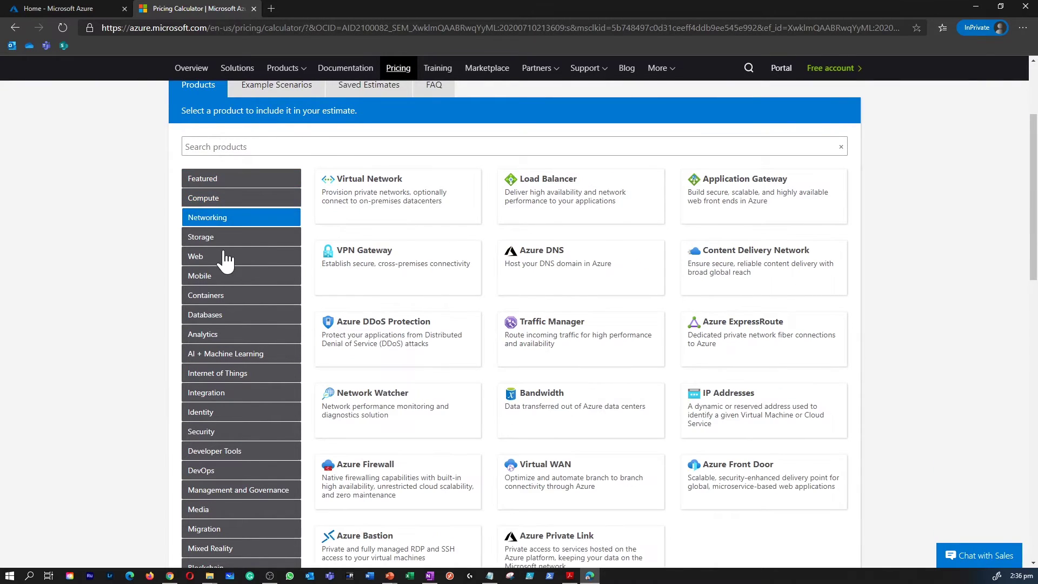
pyautogui.click(223, 258)
pyautogui.scroll(-8, 222, 296)
pyautogui.scroll(11, 226, 292)
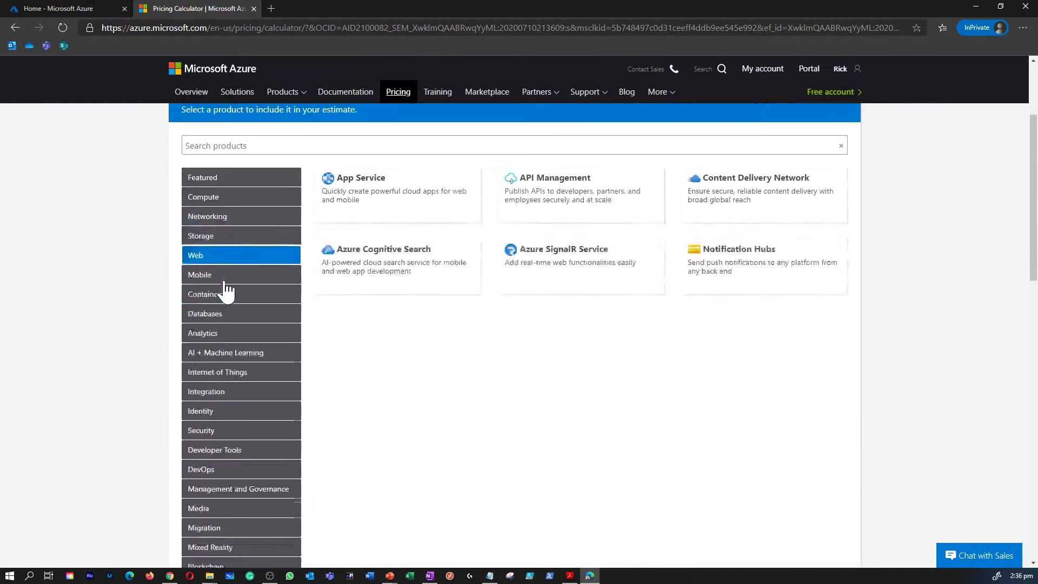
pyautogui.click(222, 336)
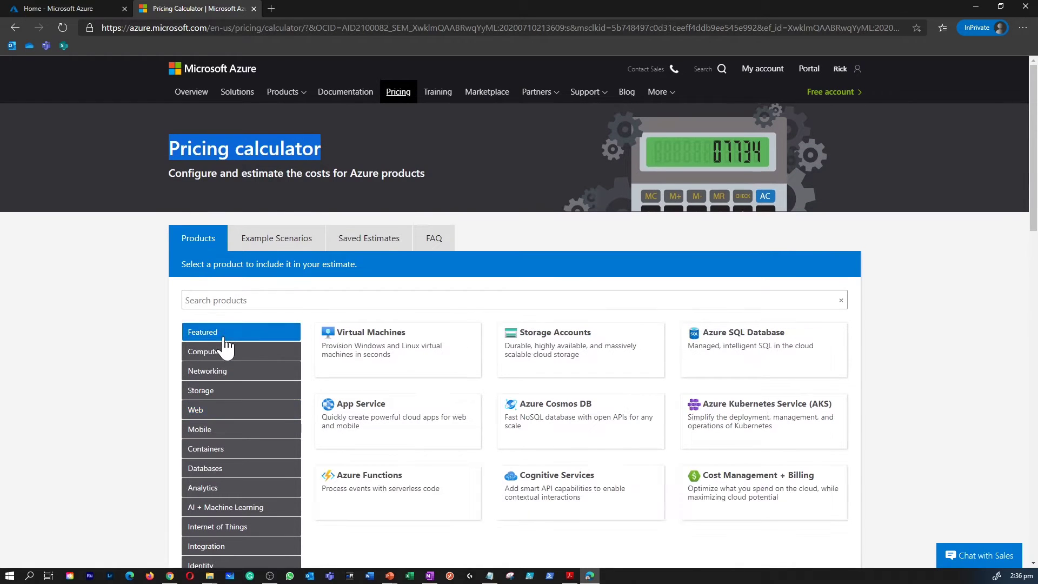
# - Add Virtual Machines to the estimate and name the entry "Sample Azure Pricing Estimate"
pyautogui.click(388, 347)
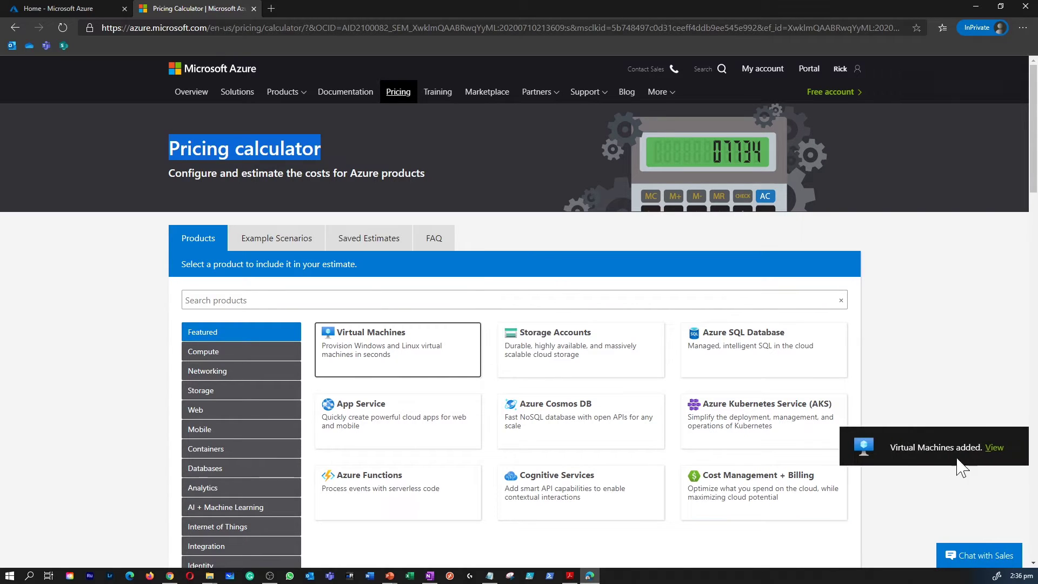
pyautogui.click(993, 448)
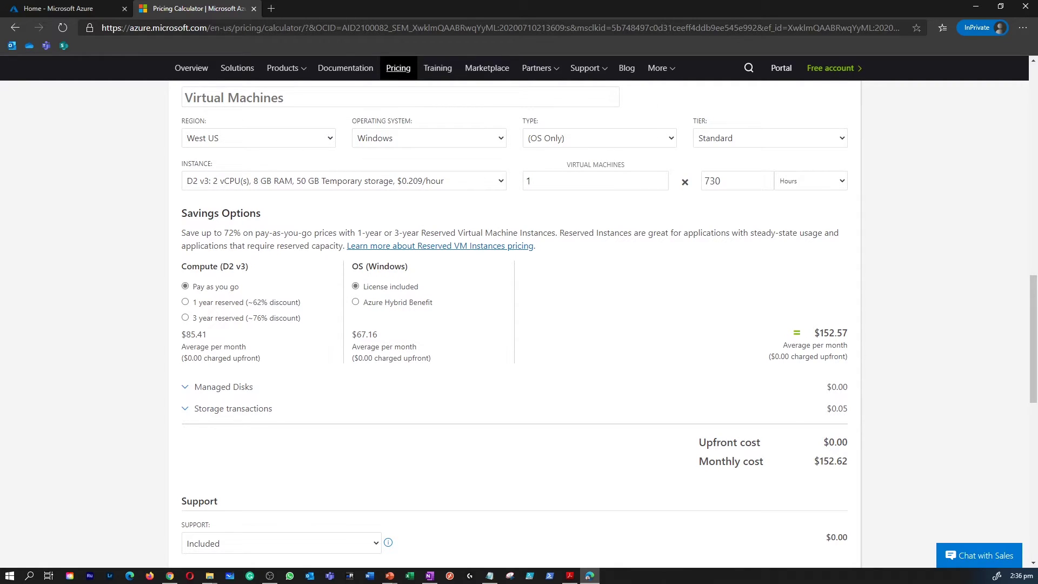
pyautogui.write('Sample Azure Pricing Esyimat')
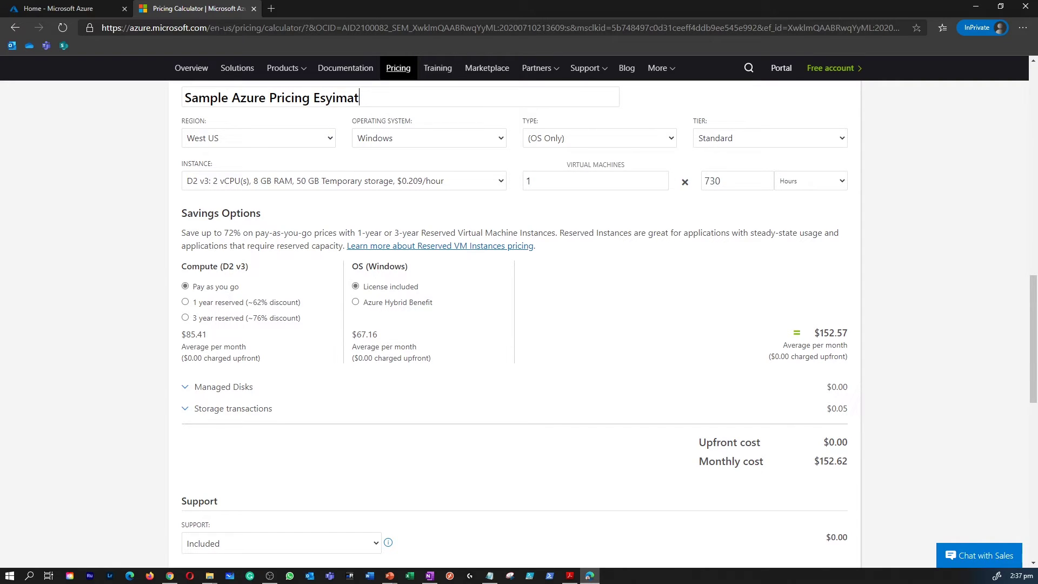
pyautogui.press('BackSpace')
pyautogui.press('BackSpace')
pyautogui.press('BackSpace')
pyautogui.press('BackSpace')
pyautogui.press('BackSpace')
pyautogui.press('BackSpace')
pyautogui.press('BackSpace')
pyautogui.click(147, 153)
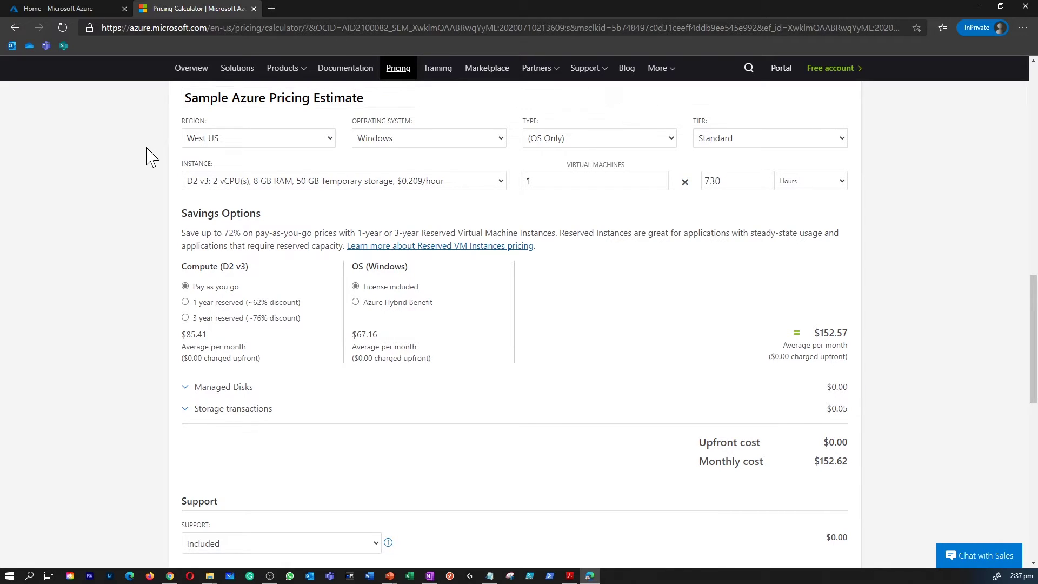
# - Configure the virtual machine with the West US region, Windows operating system, (OS Only) type and Standard tier
pyautogui.click(265, 139)
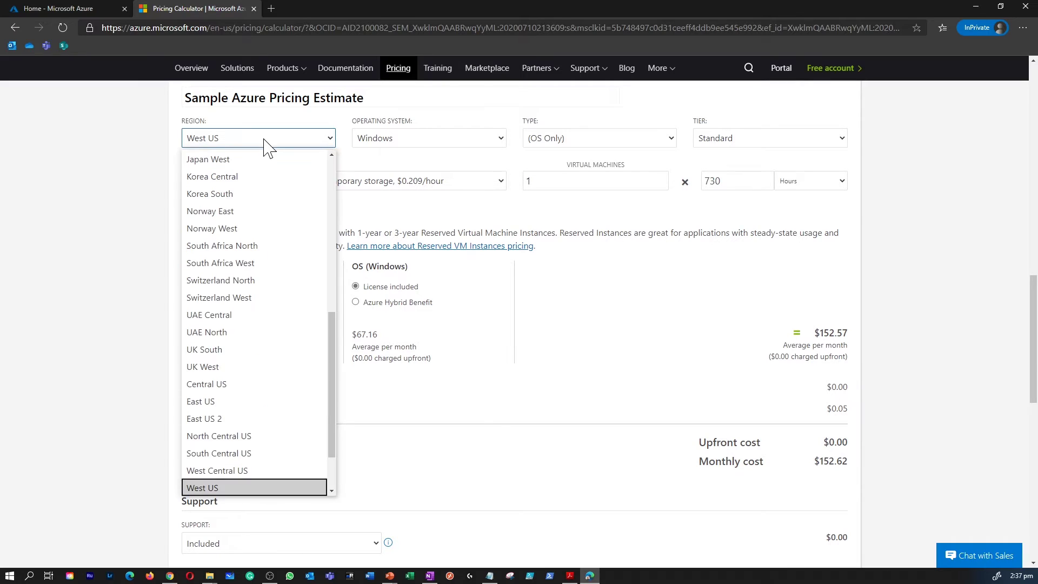
pyautogui.click(266, 139)
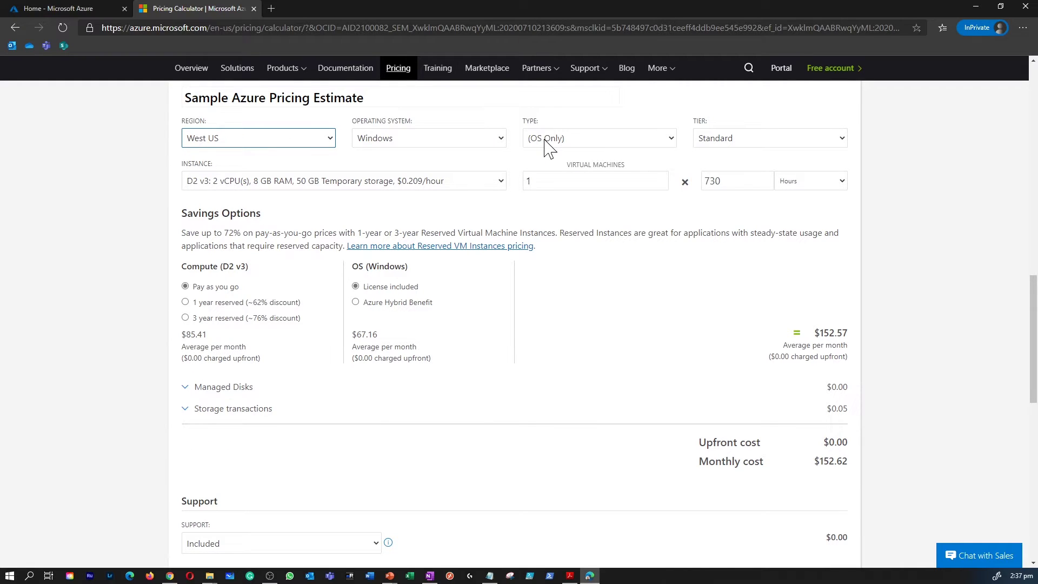
pyautogui.click(470, 140)
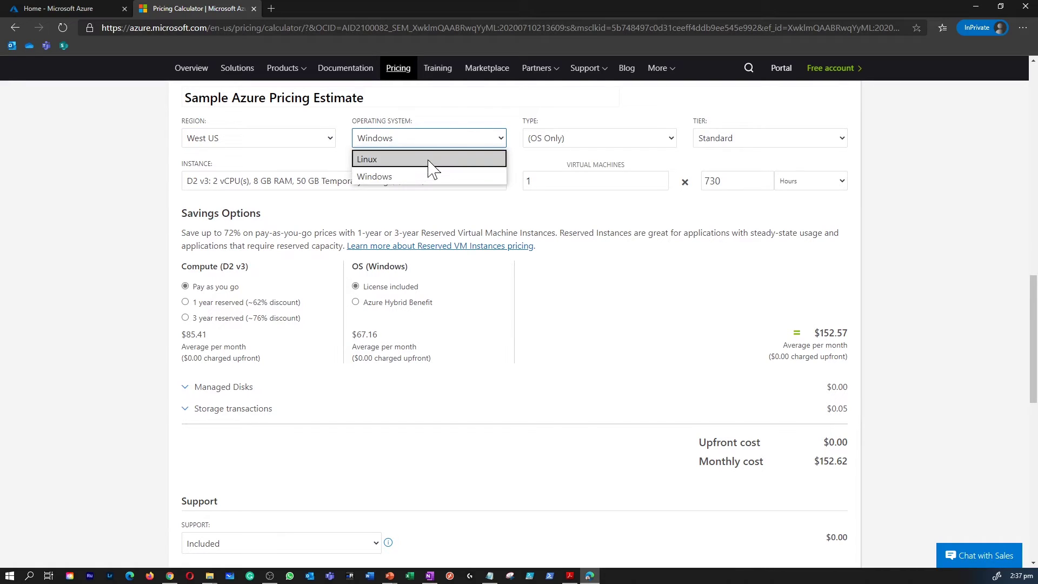
pyautogui.click(430, 176)
pyautogui.click(615, 143)
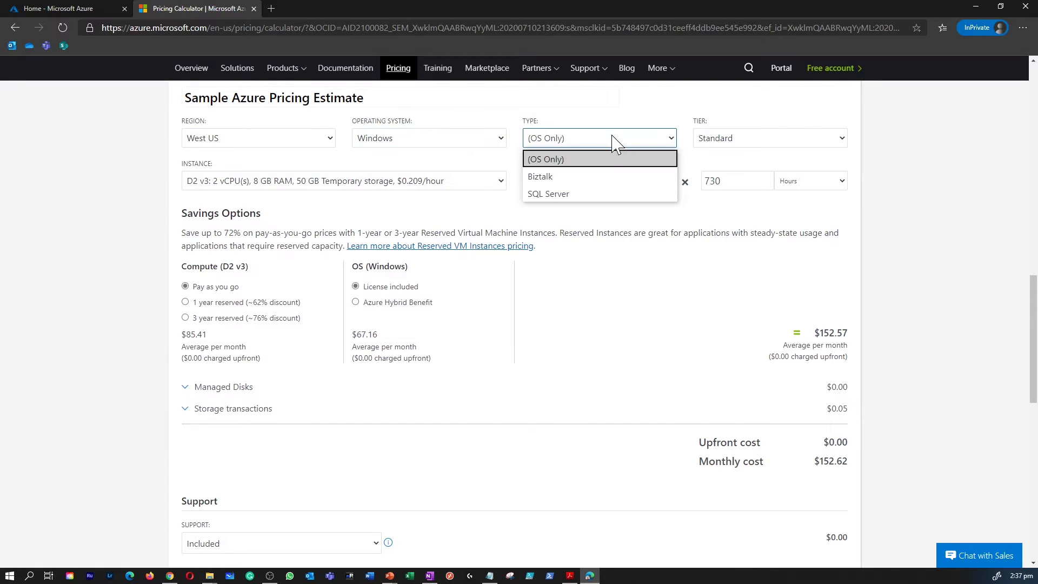
pyautogui.click(592, 144)
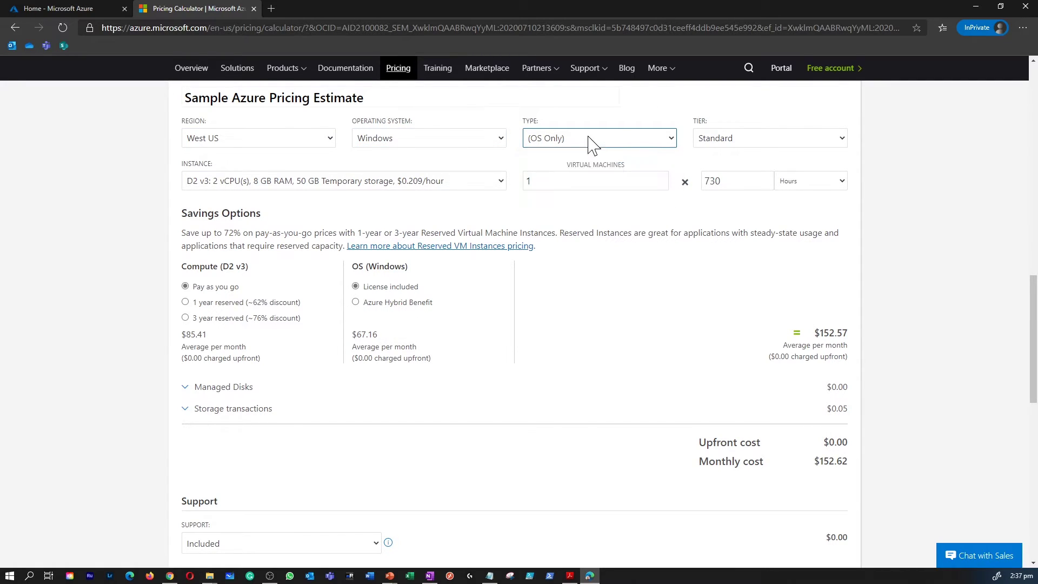
pyautogui.click(719, 142)
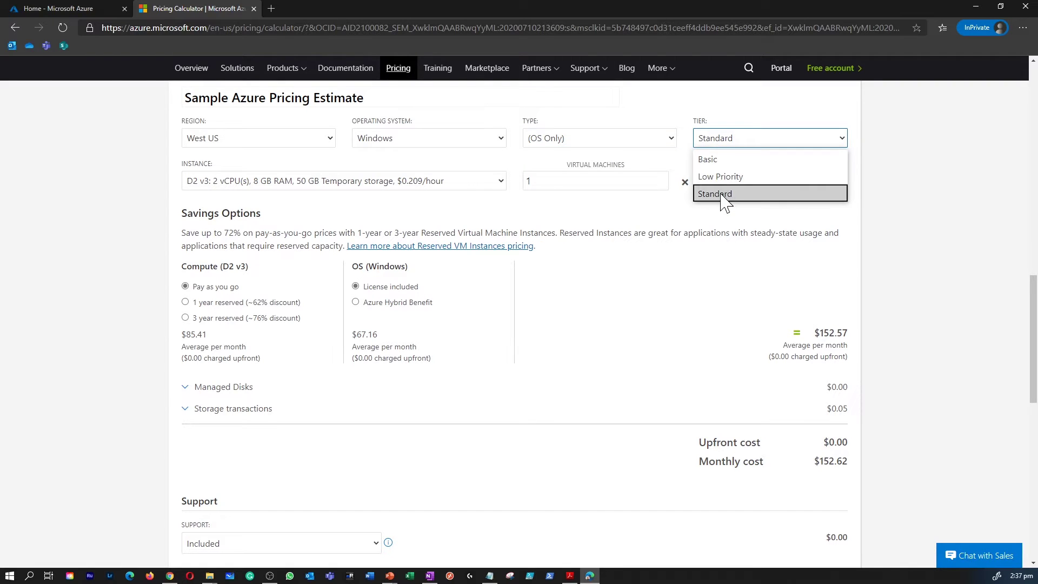
pyautogui.click(724, 194)
# - Choose the DS11-1 v2 instance with 1 vCPU and 14 GB RAM, and set the virtual machine count to 1
pyautogui.click(437, 186)
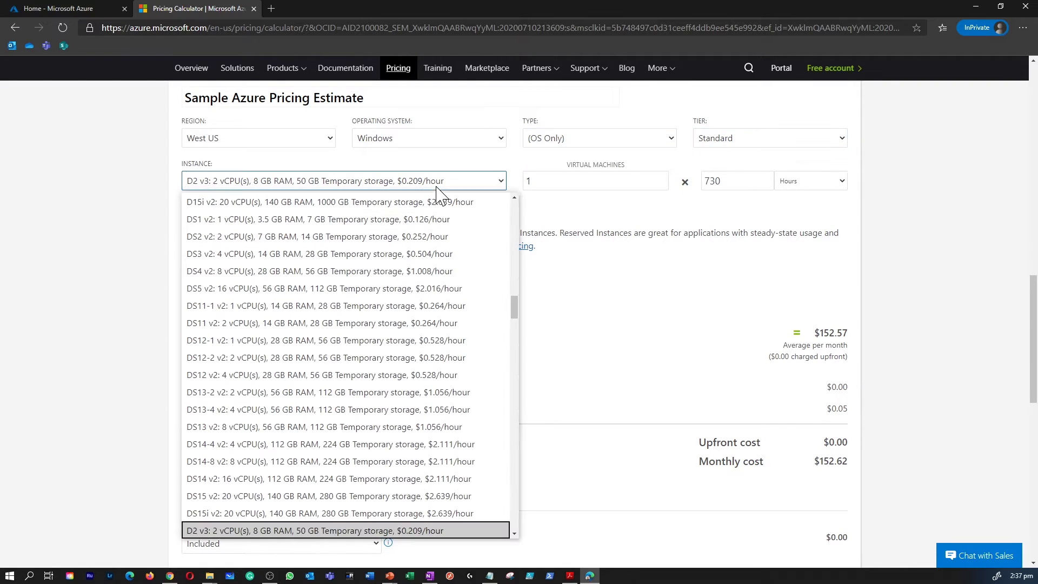
pyautogui.moveTo(515, 307)
pyautogui.mouseDown()
pyautogui.moveTo(516, 383)
pyautogui.moveTo(520, 247)
pyautogui.moveTo(509, 314)
pyautogui.mouseUp()
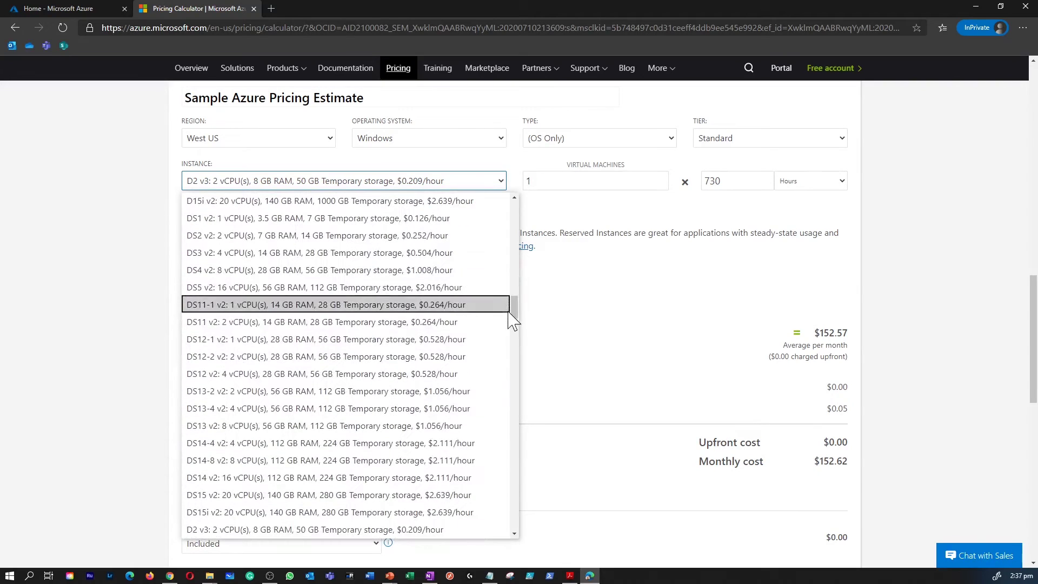
pyautogui.click(279, 304)
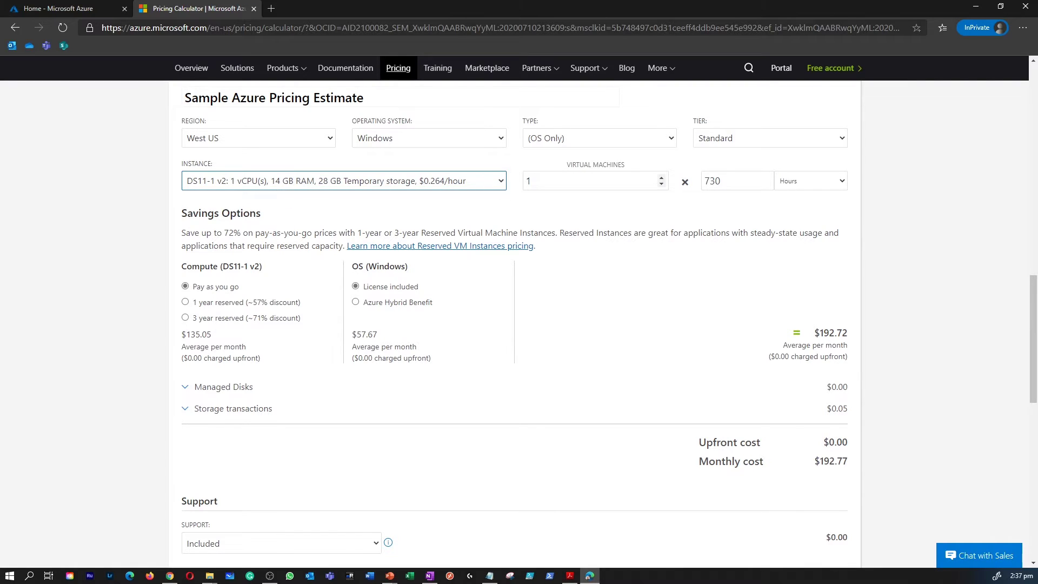
pyautogui.click(531, 181)
pyautogui.write('1')
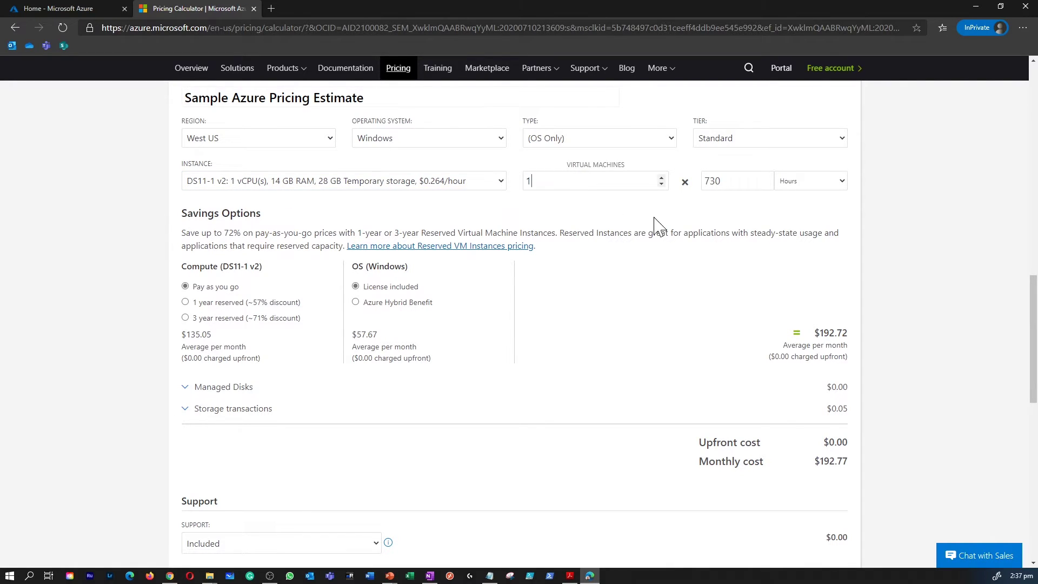
# - Try a lower number of usage hours, such as 729, for the virtual machine and restore it to 730
pyautogui.click(725, 181)
pyautogui.click(766, 185)
pyautogui.click(766, 184)
pyautogui.click(767, 184)
pyautogui.click(766, 184)
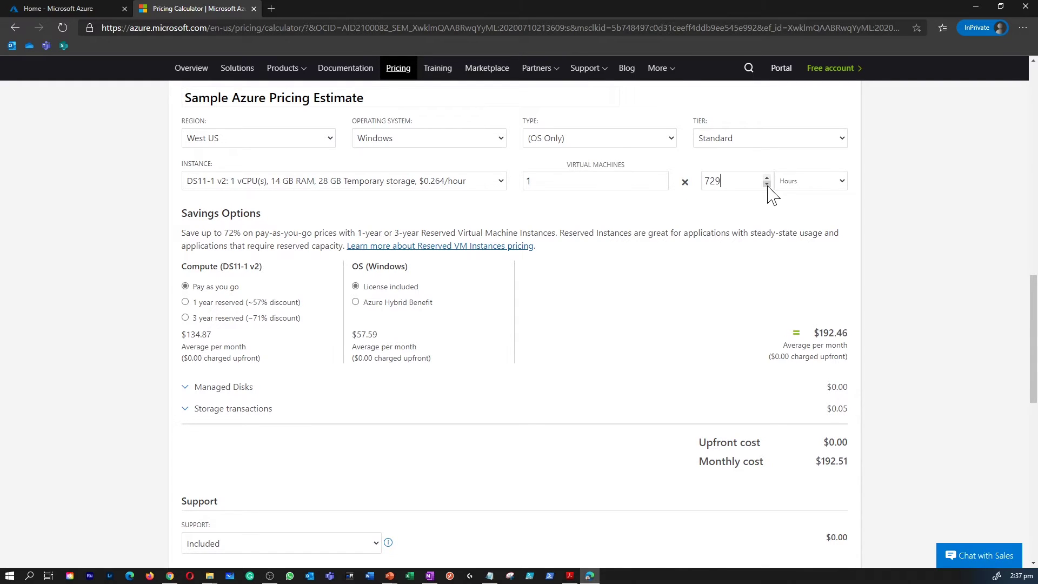
pyautogui.click(766, 178)
pyautogui.click(766, 179)
pyautogui.click(766, 178)
pyautogui.click(766, 178)
# - Check the virtual machine's average monthly cost and review its savings options
pyautogui.doubleClick(846, 336)
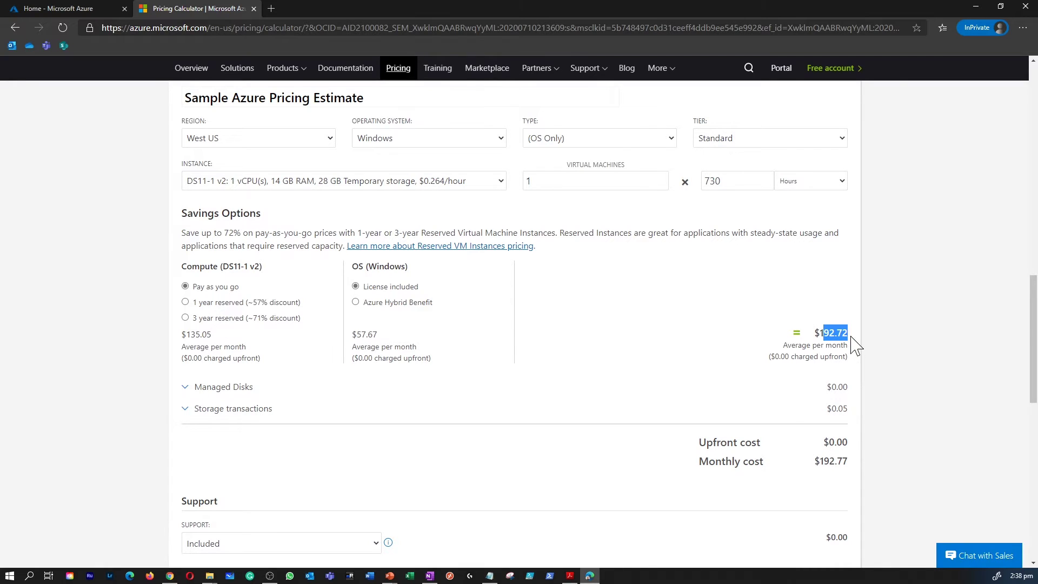
pyautogui.click(670, 304)
pyautogui.scroll(-2, 346, 260)
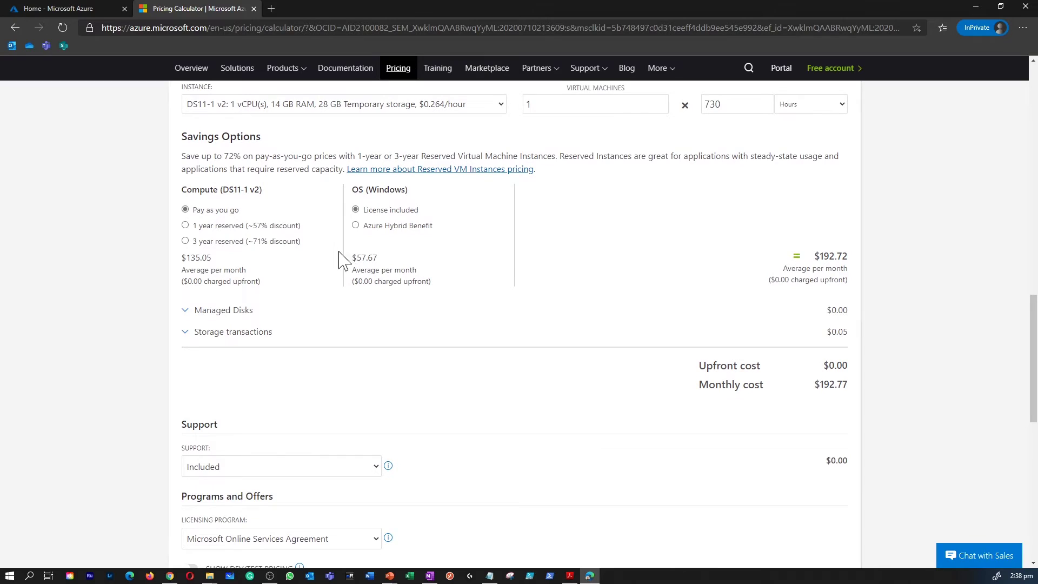
# - Try the 1 year and 3 year reserved compute options, comparing their monthly averages, and return to Pay as you go
pyautogui.click(244, 227)
pyautogui.doubleClick(847, 288)
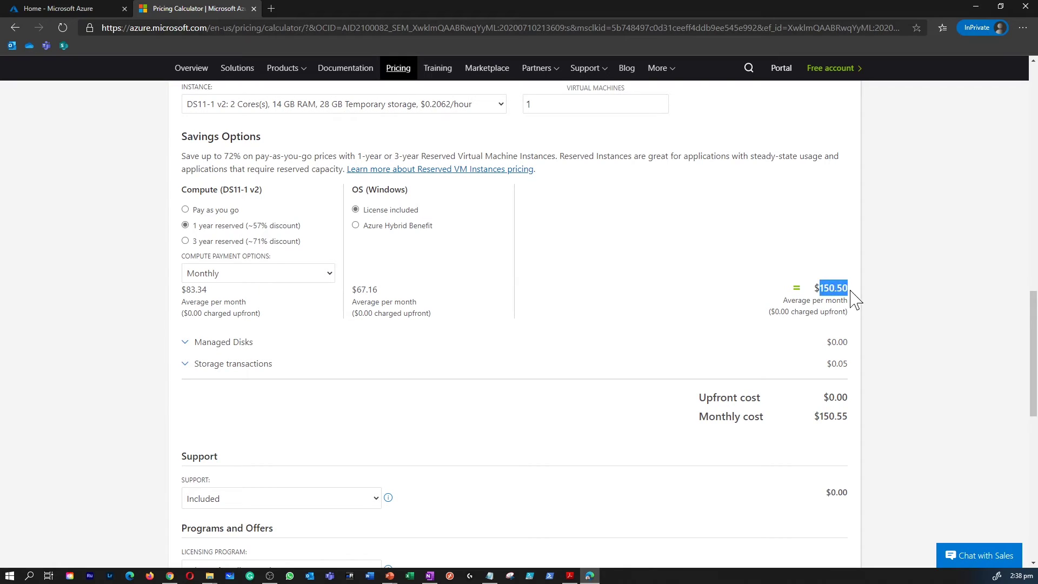
pyautogui.click(265, 243)
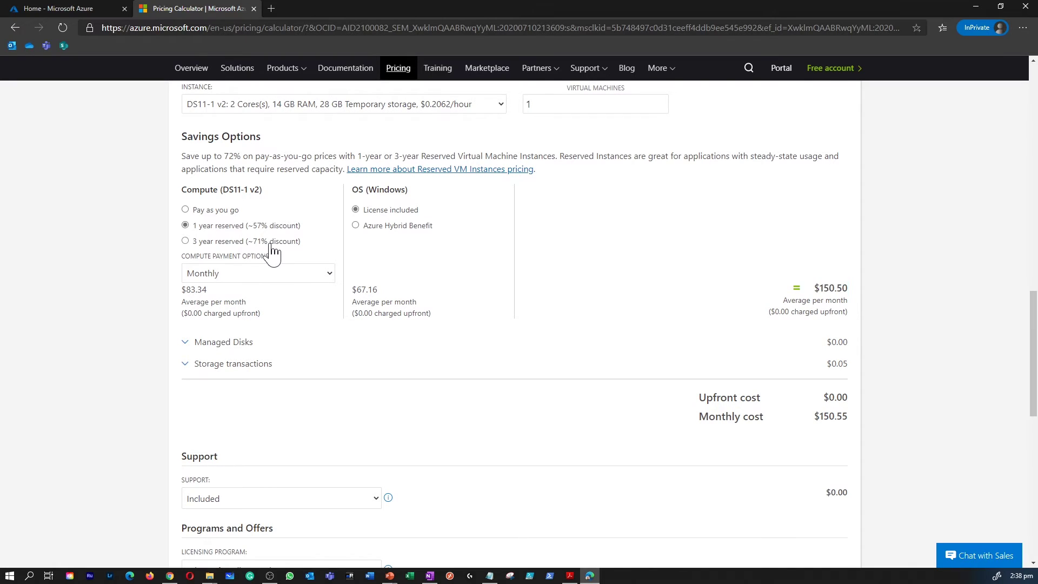
pyautogui.moveTo(819, 288); pyautogui.dragTo(856, 289)
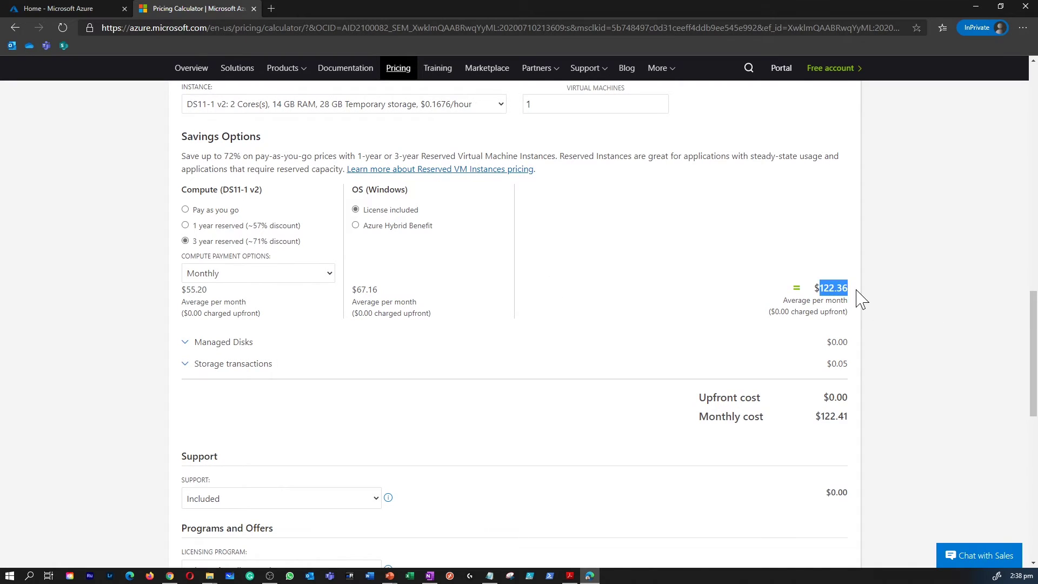
pyautogui.click(227, 213)
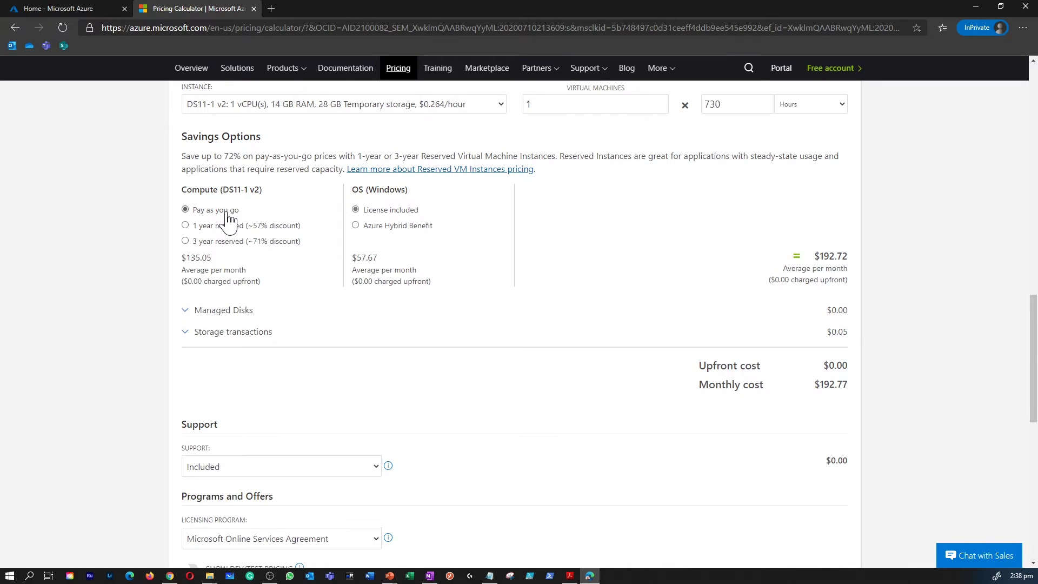
# - Try Azure Hybrid Benefit for the Windows OS, check the monthly average, and switch back to License included
pyautogui.click(409, 229)
pyautogui.moveTo(823, 256); pyautogui.dragTo(842, 256)
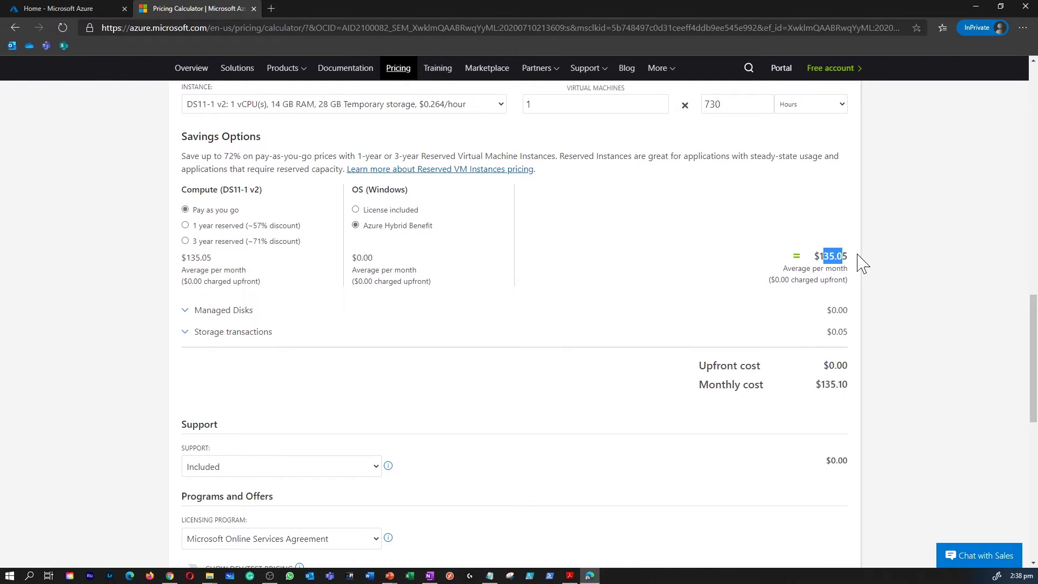
pyautogui.scroll(4, 621, 270)
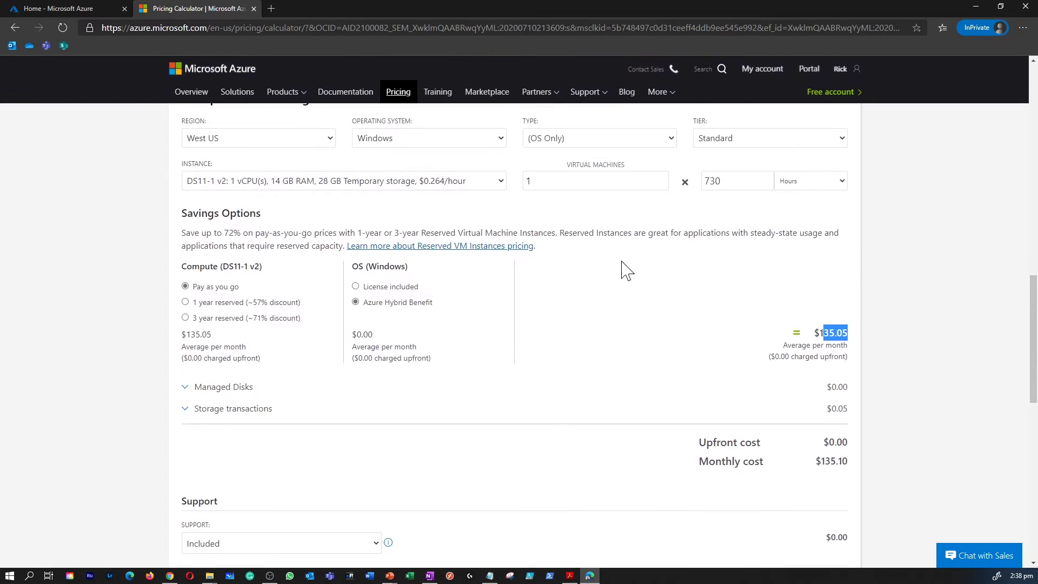
pyautogui.scroll(-1, 403, 373)
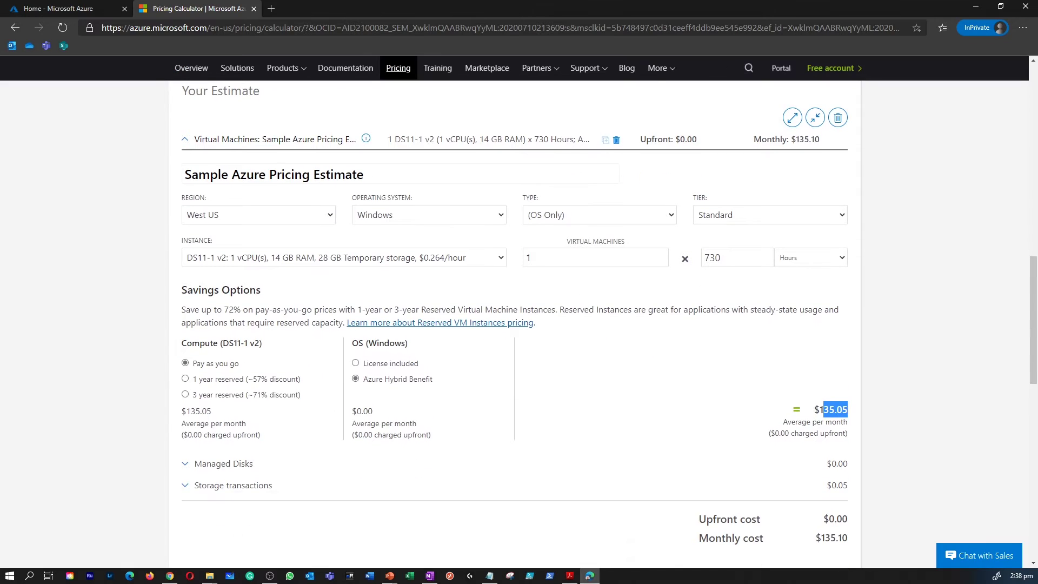
pyautogui.click(396, 363)
# - Expand the virtual machine's managed disk settings and choose the S10 128 GiB disk size for the Standard HDD tier
pyautogui.scroll(-1, 570, 381)
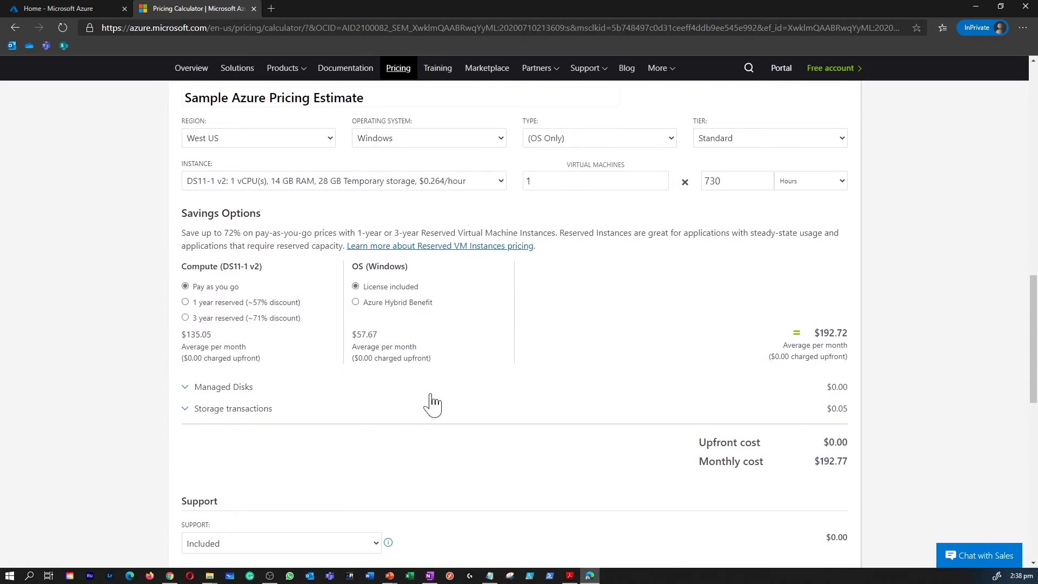
pyautogui.click(251, 392)
pyautogui.scroll(-1, 317, 398)
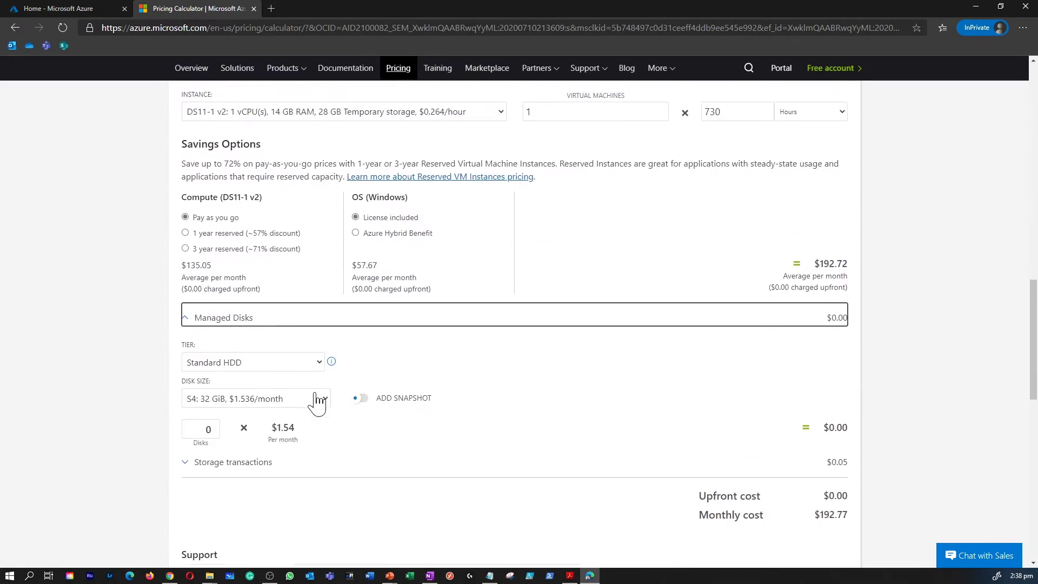
pyautogui.click(208, 422)
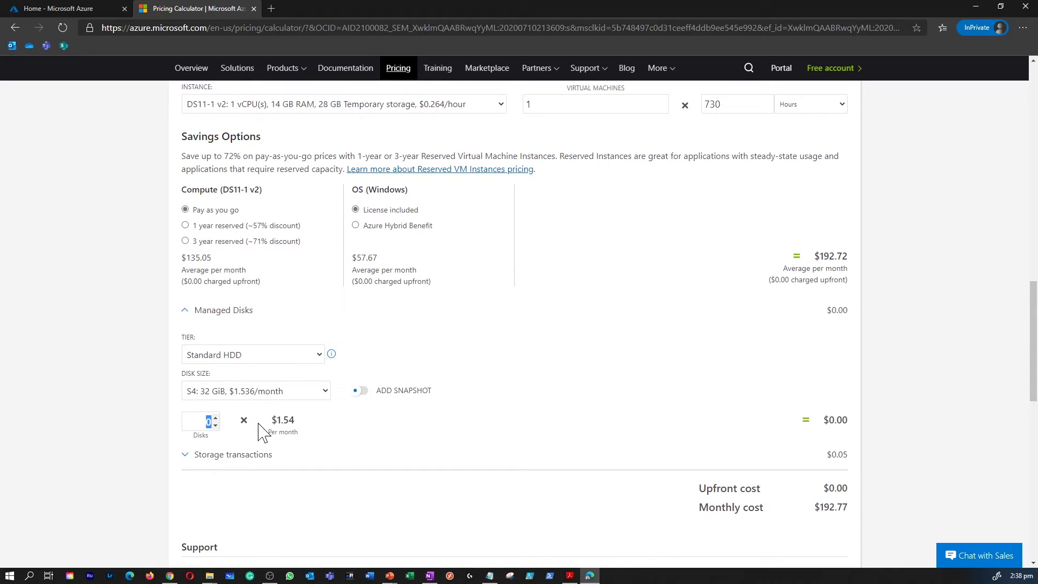
pyautogui.click(265, 391)
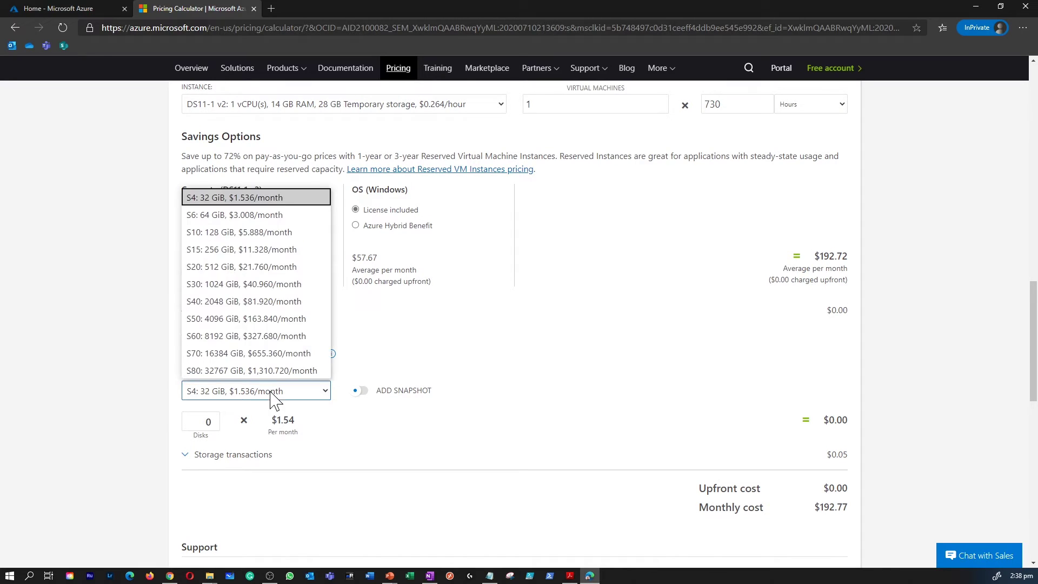
pyautogui.click(251, 233)
# - Change the managed disk tier to Standard SSD, with 1 disk of size E10 128 GiB, and check its cost
pyautogui.click(265, 356)
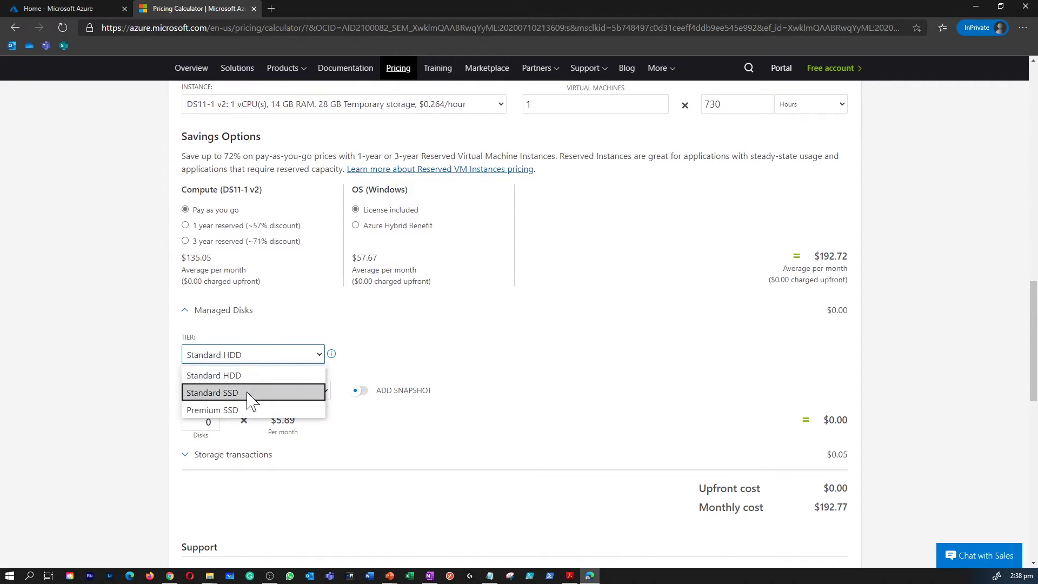
pyautogui.click(250, 393)
pyautogui.click(417, 455)
pyautogui.moveTo(209, 422); pyautogui.dragTo(240, 420)
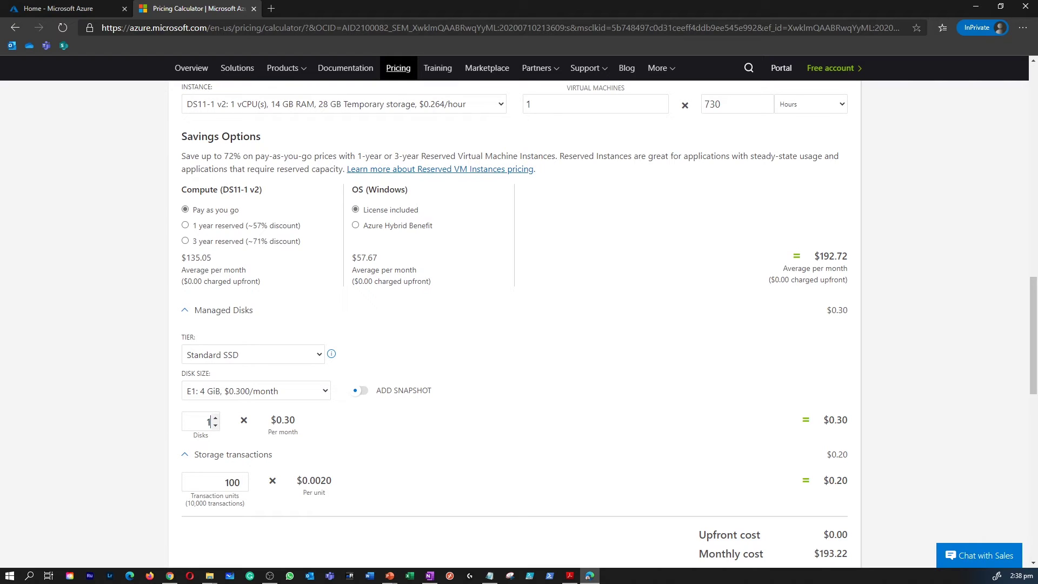
pyautogui.click(246, 392)
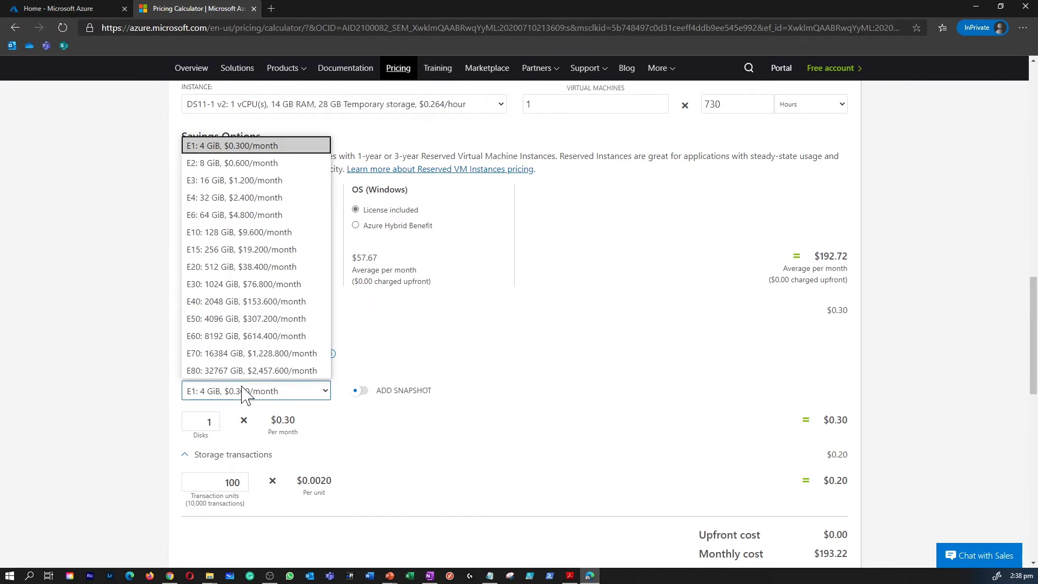
pyautogui.click(254, 233)
pyautogui.click(594, 455)
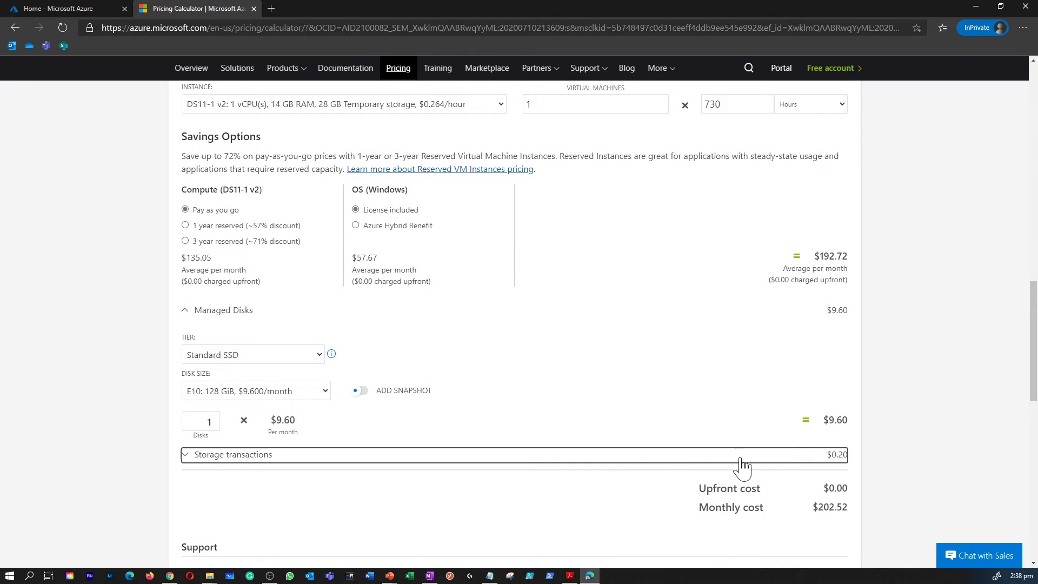
pyautogui.moveTo(828, 420); pyautogui.dragTo(850, 422)
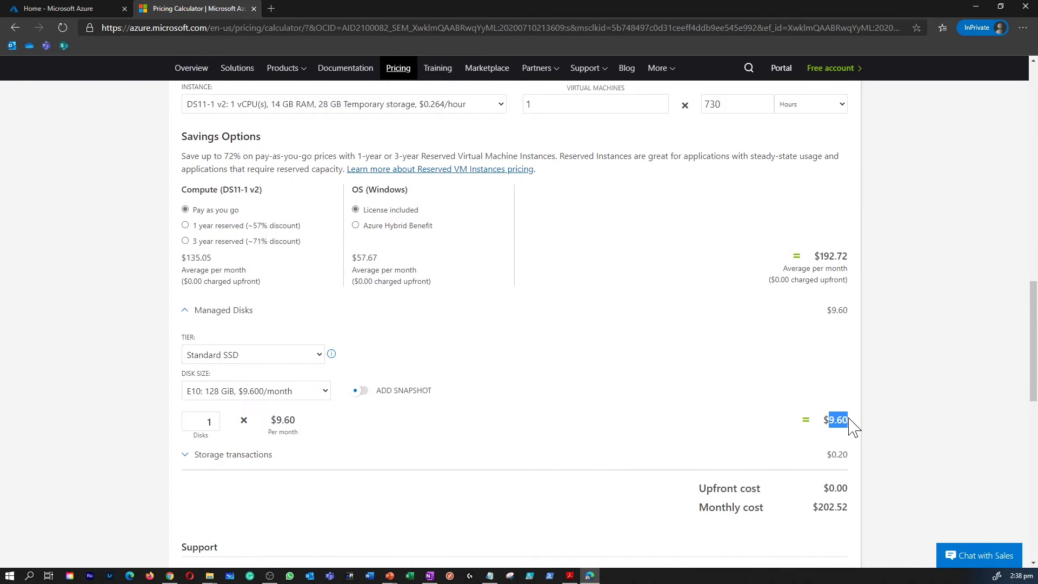
# - Set the number of managed disks to 2 and check their combined monthly cost
pyautogui.doubleClick(209, 421)
pyautogui.write('2')
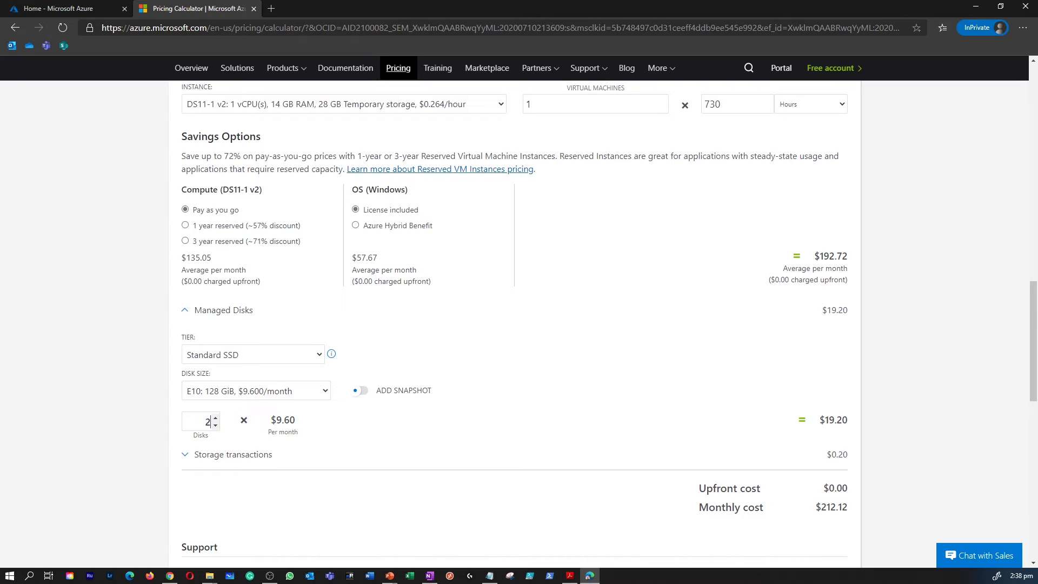
pyautogui.moveTo(817, 420); pyautogui.dragTo(853, 428)
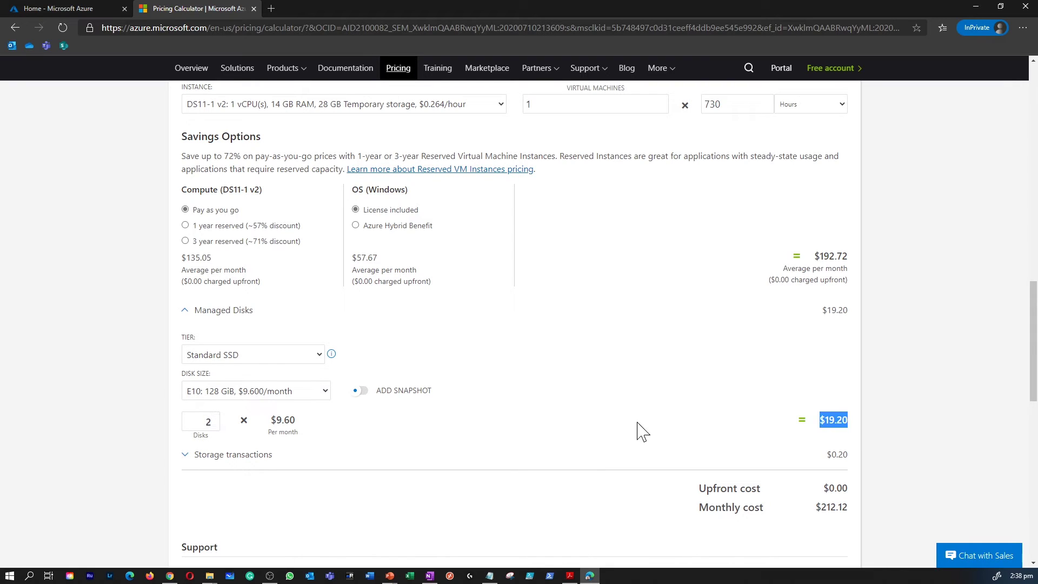
# - Expand the storage transactions section to review its units and price, and collapse it again
pyautogui.click(254, 455)
pyautogui.scroll(-1, 268, 461)
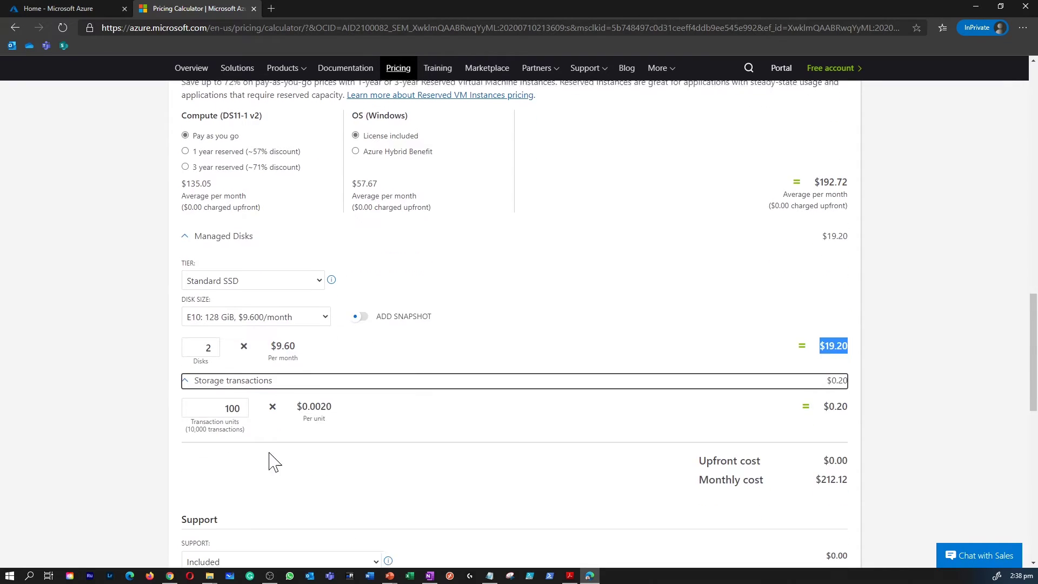
pyautogui.click(281, 382)
# - Search the calculator's products for "band" and add Bandwidth to the estimate
pyautogui.scroll(6, 348, 424)
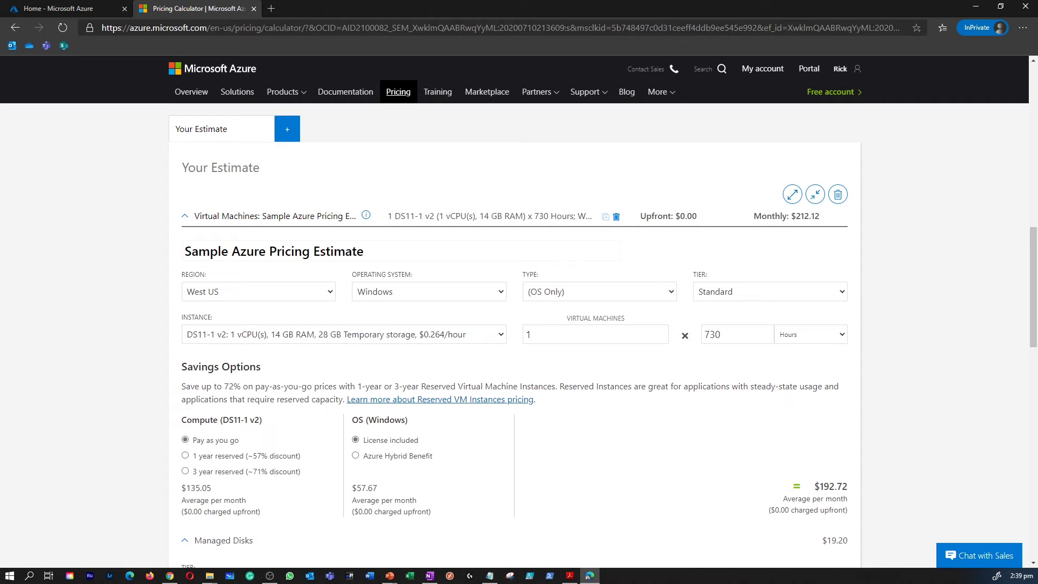
pyautogui.scroll(15, 381, 319)
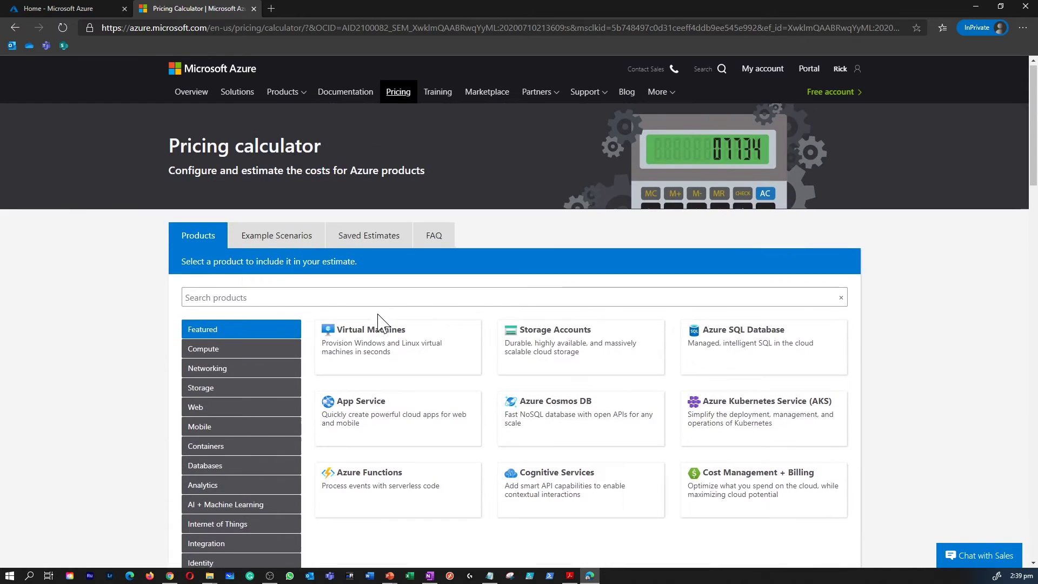
pyautogui.click(374, 300)
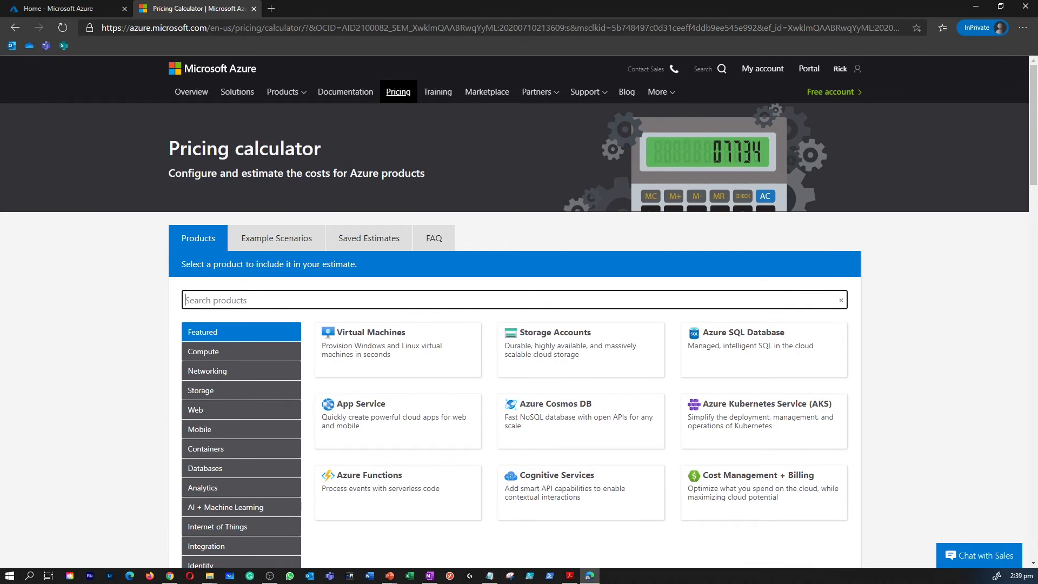
pyautogui.write('band')
pyautogui.click(334, 333)
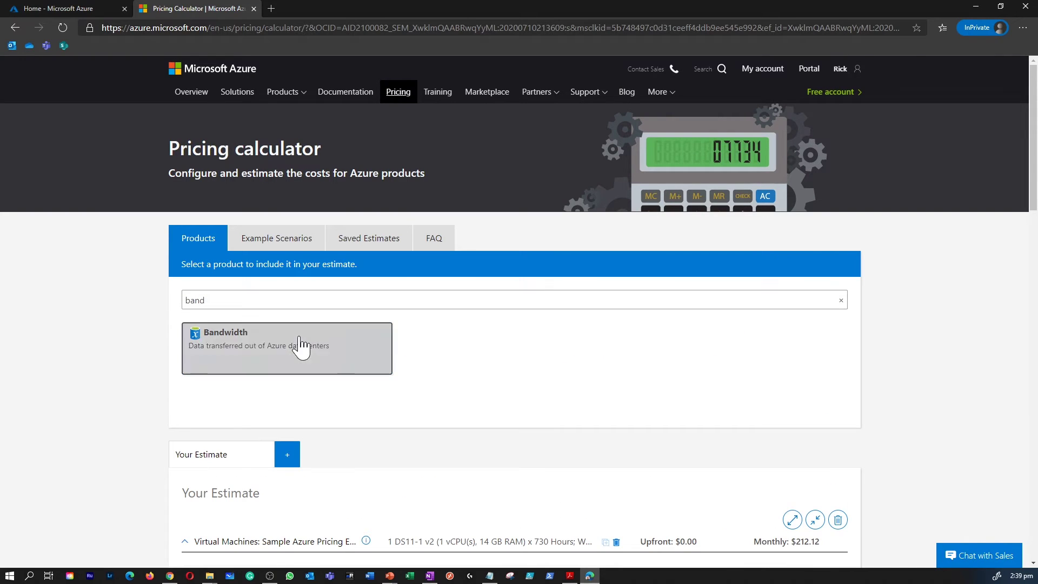
# - Go to the added Bandwidth item, set its Zone 1 outbound data transfer to 50 GB, and check the cost
pyautogui.click(971, 448)
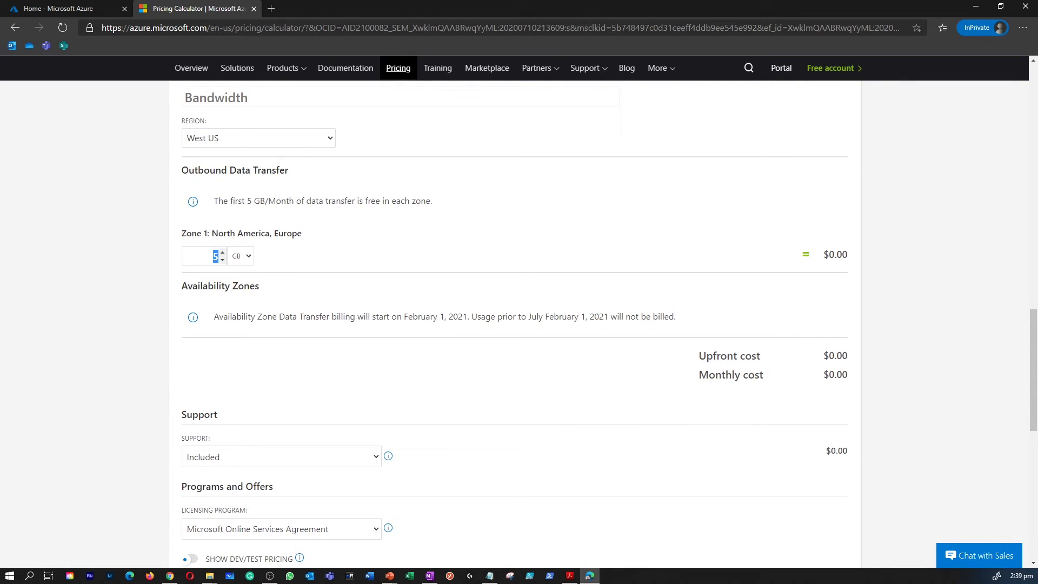
pyautogui.write('50')
pyautogui.doubleClick(837, 254)
# - Review the whole estimate, from the virtual machine, disk and bandwidth settings down to the estimated monthly cost
pyautogui.scroll(5, 498, 394)
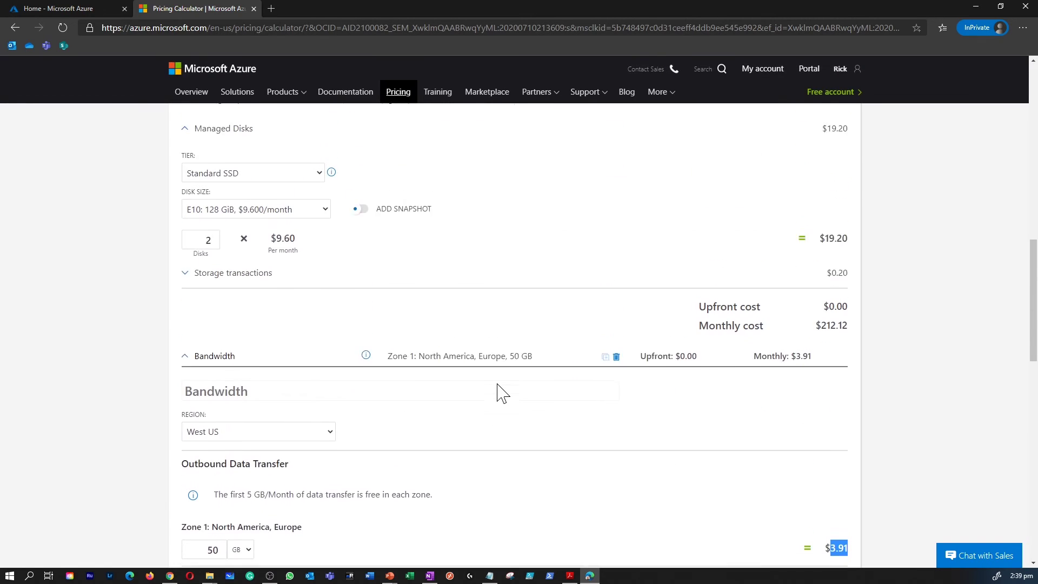
pyautogui.scroll(10, 498, 394)
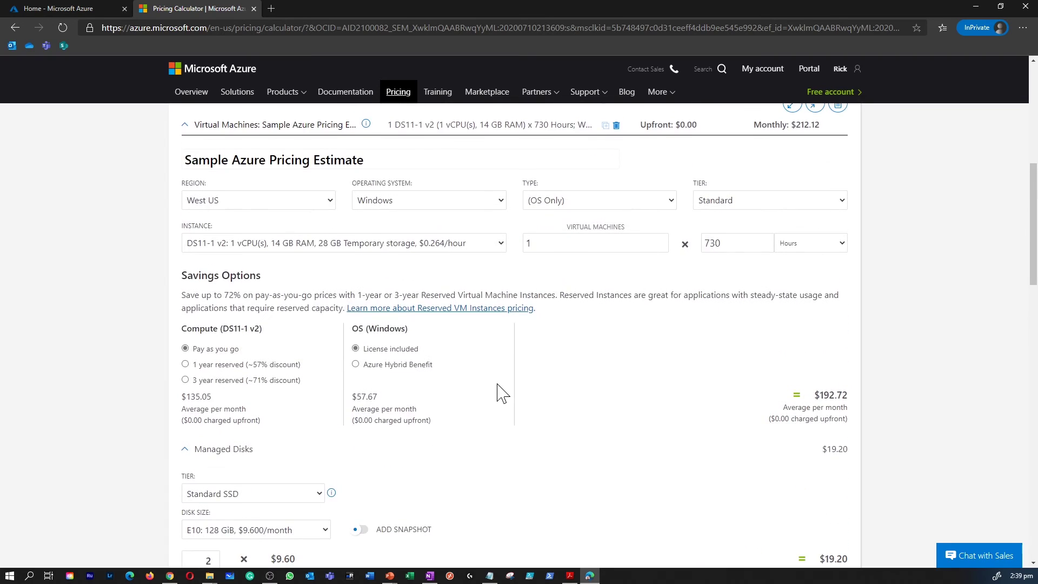
pyautogui.scroll(-15, 498, 394)
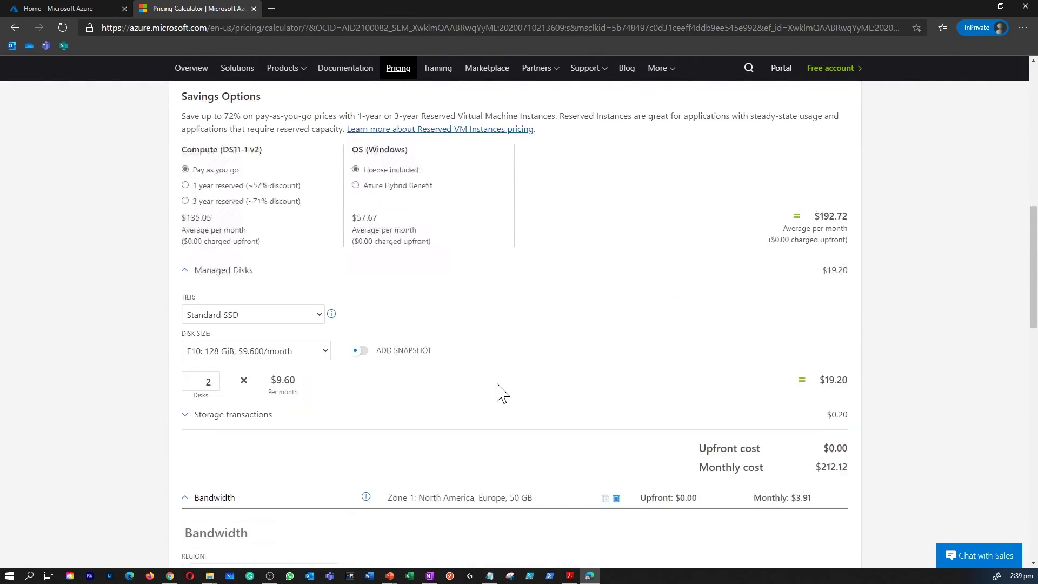
pyautogui.scroll(-5, 499, 394)
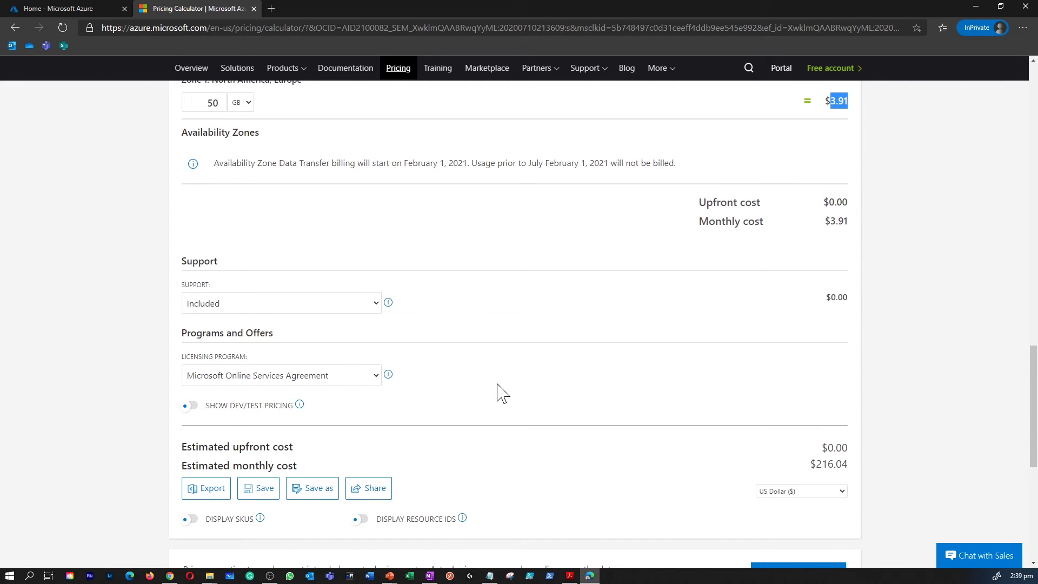
pyautogui.scroll(10, 498, 394)
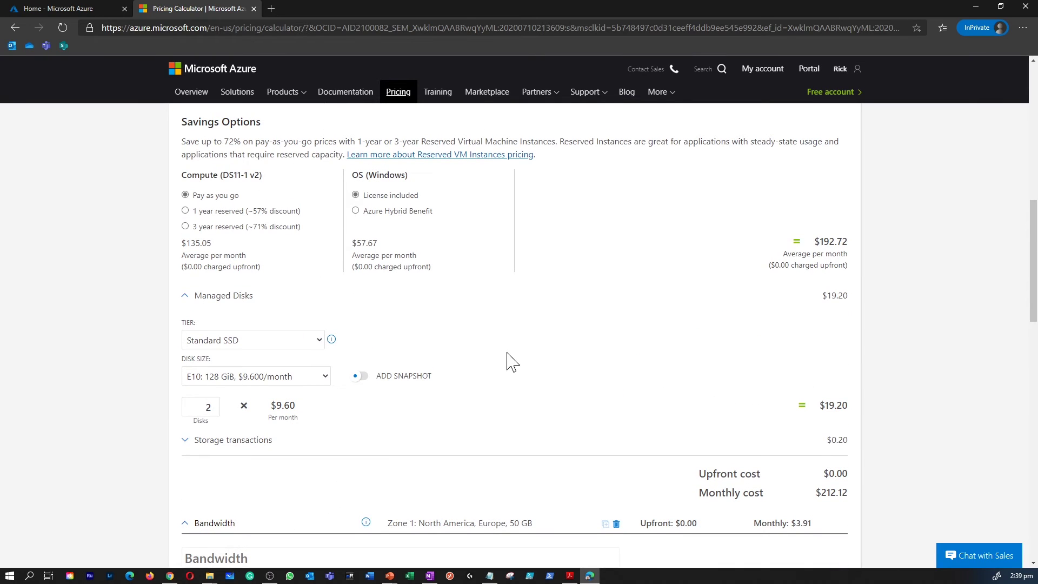
pyautogui.scroll(3, 346, 256)
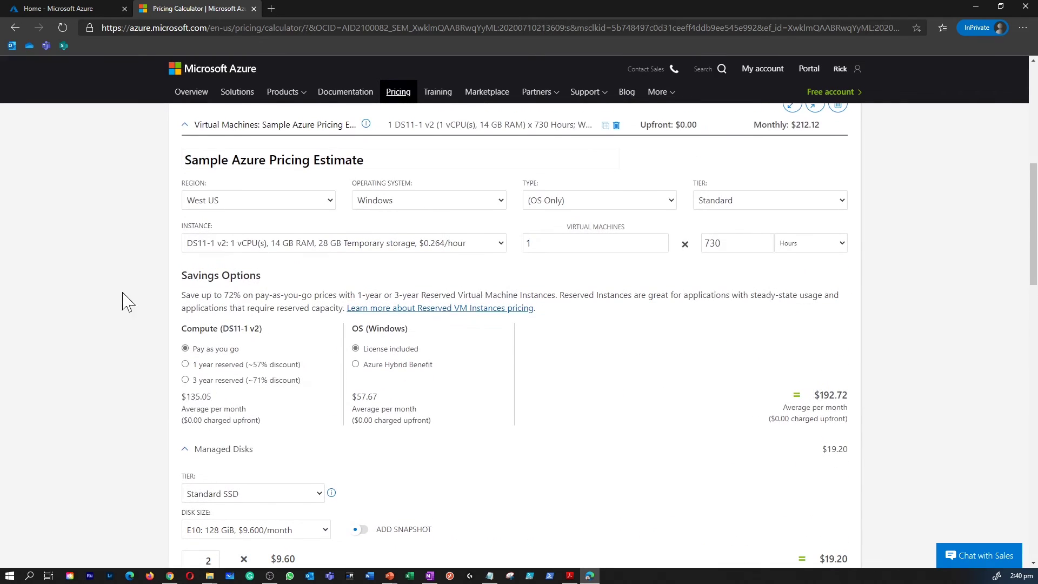
pyautogui.scroll(-15, 667, 431)
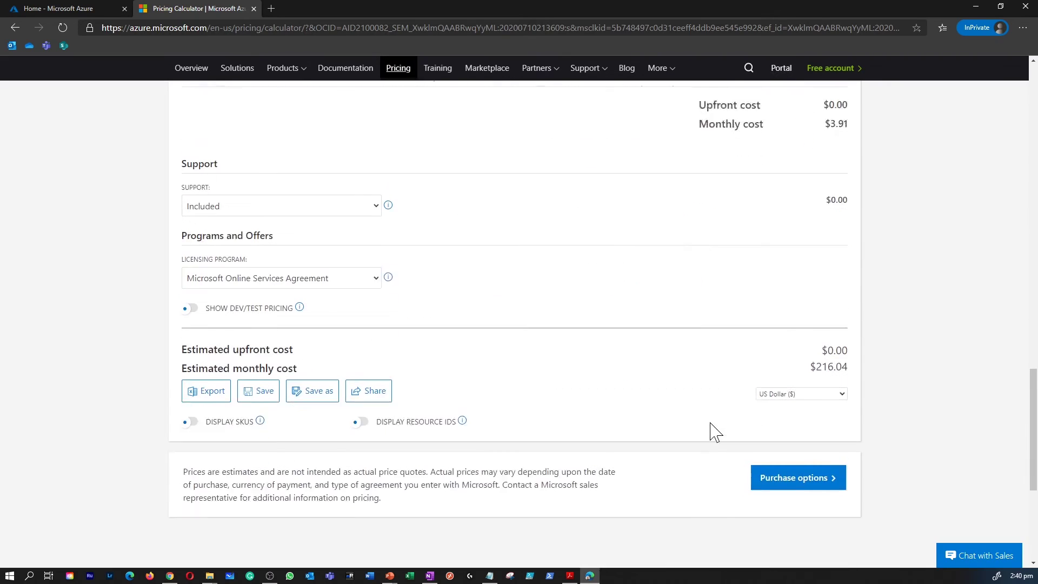
pyautogui.moveTo(814, 310); pyautogui.dragTo(863, 319)
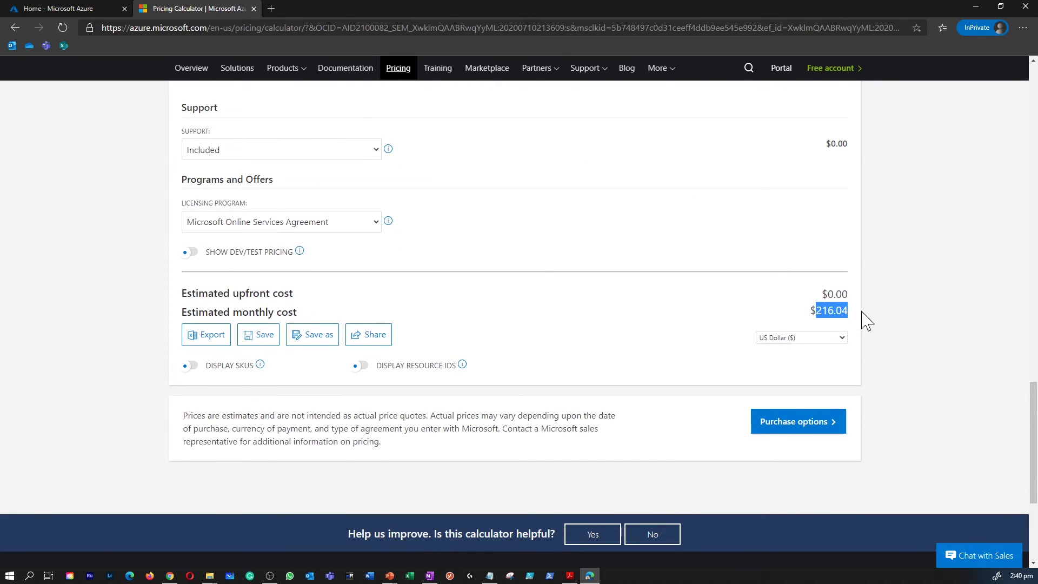
# - Look through the currencies available for the estimate, keeping US Dollar ($), and return to the virtual machine settings
pyautogui.click(779, 340)
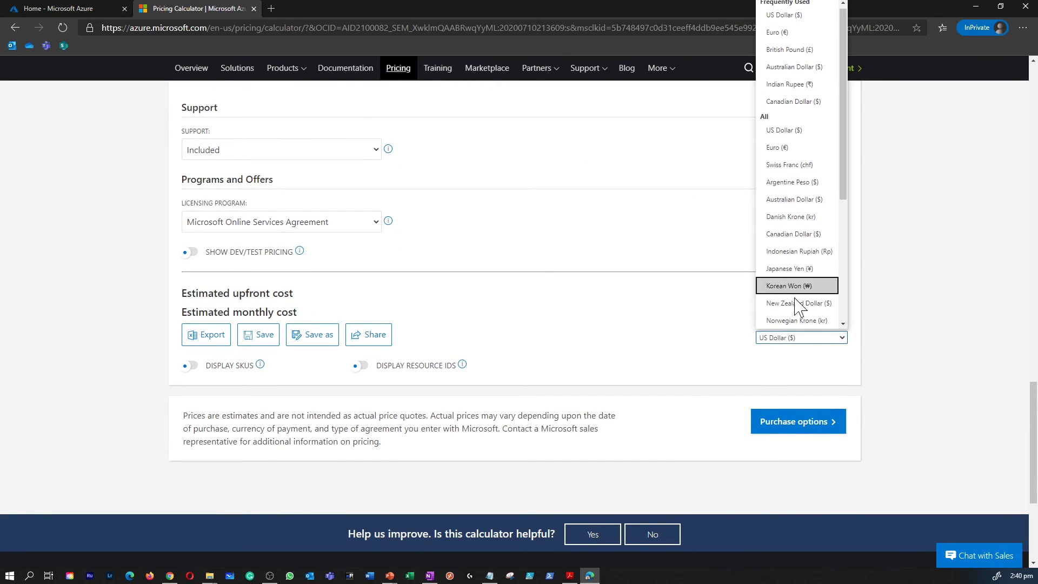
pyautogui.click(859, 359)
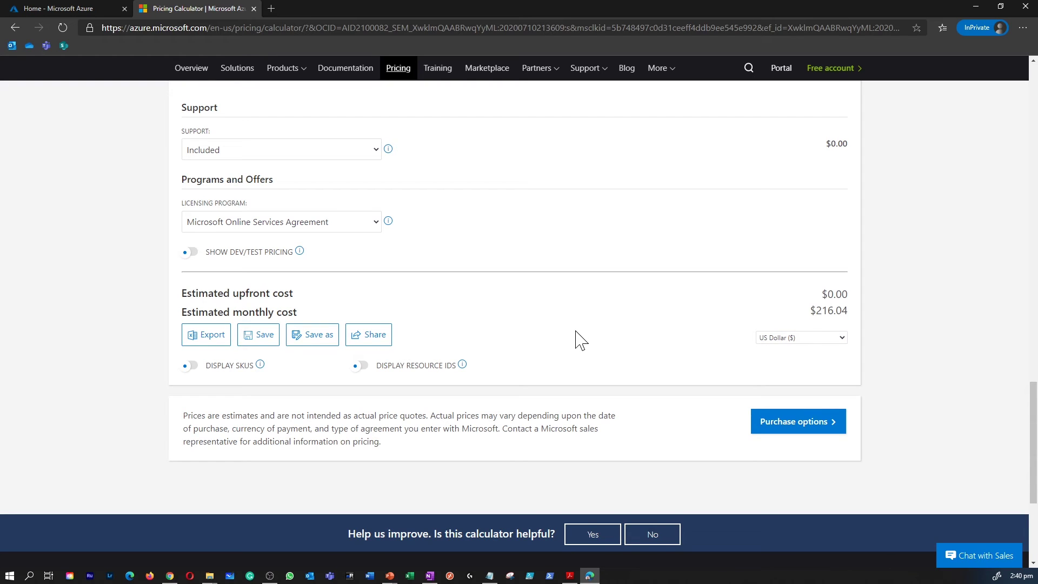
pyautogui.scroll(20, 581, 341)
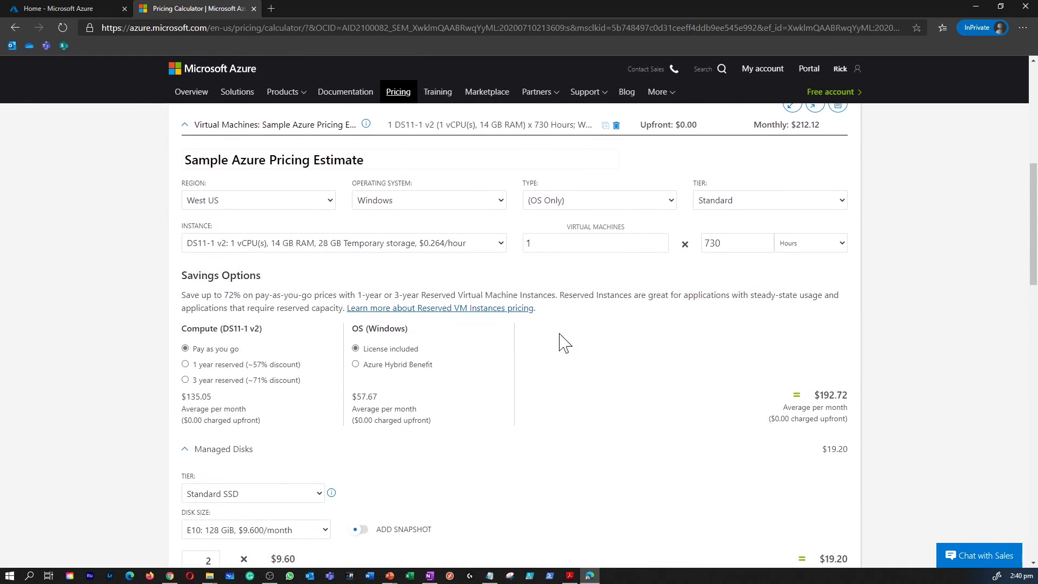
# - Set the virtual machine's compute savings to 3 year reserved and its OS licensing to Azure Hybrid Benefit, and check the resulting costs
pyautogui.click(220, 385)
pyautogui.moveTo(820, 426); pyautogui.dragTo(848, 430)
pyautogui.click(414, 368)
pyautogui.click(700, 441)
pyautogui.scroll(-20, 700, 440)
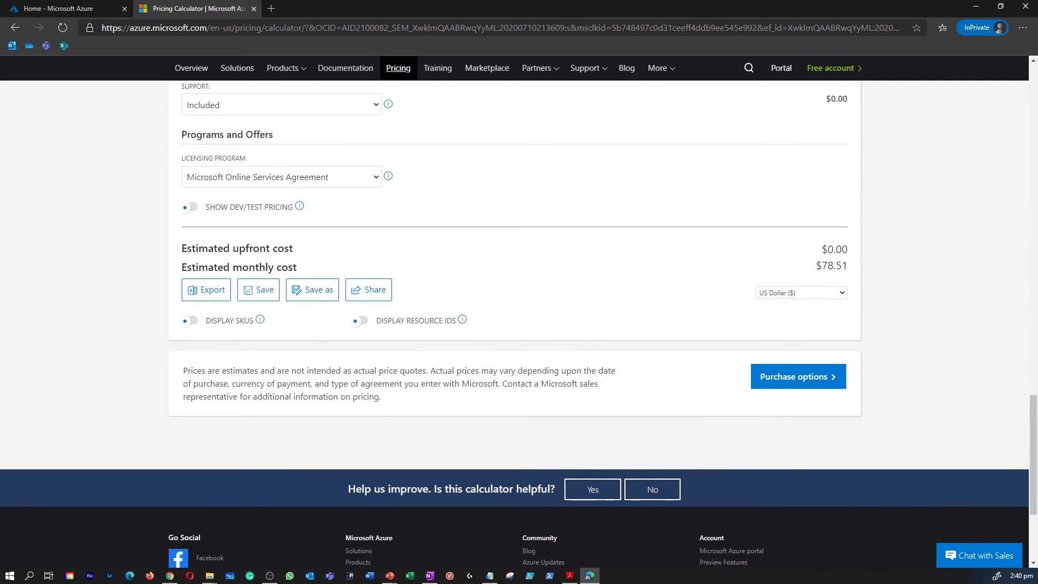
pyautogui.moveTo(815, 265); pyautogui.dragTo(852, 274)
pyautogui.scroll(8, 632, 282)
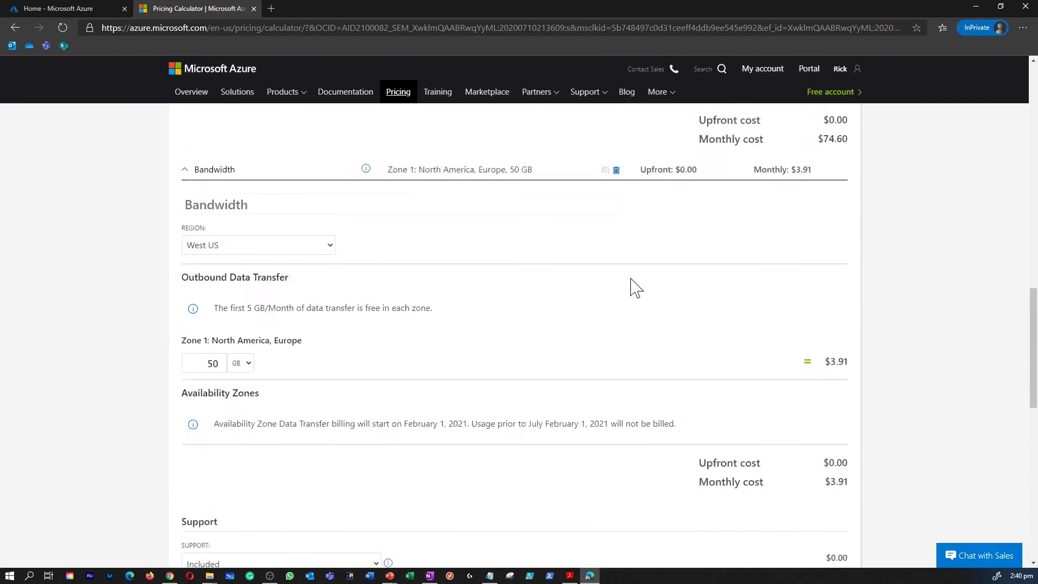
pyautogui.scroll(10, 635, 286)
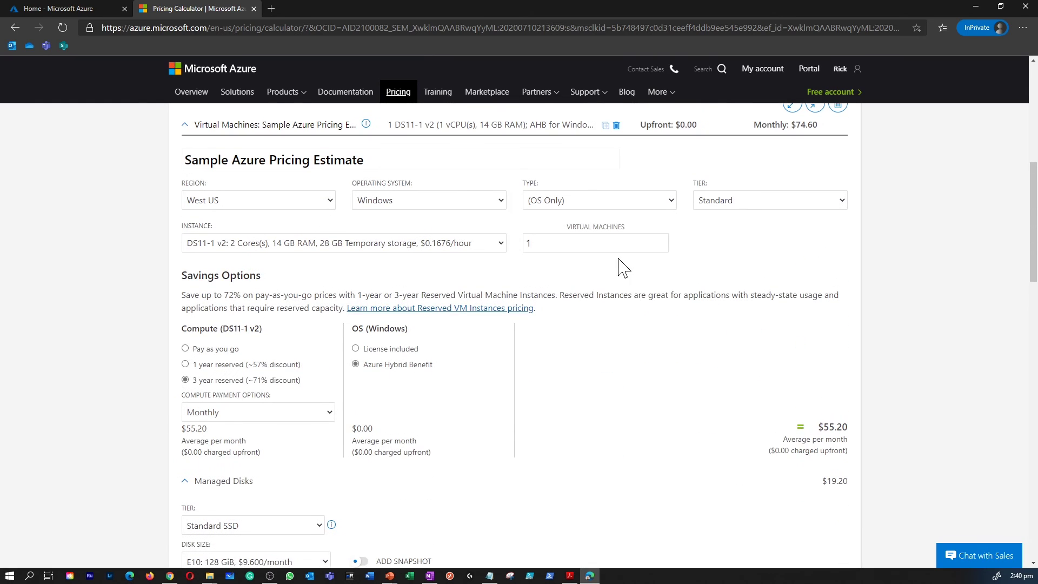
pyautogui.scroll(1, 448, 257)
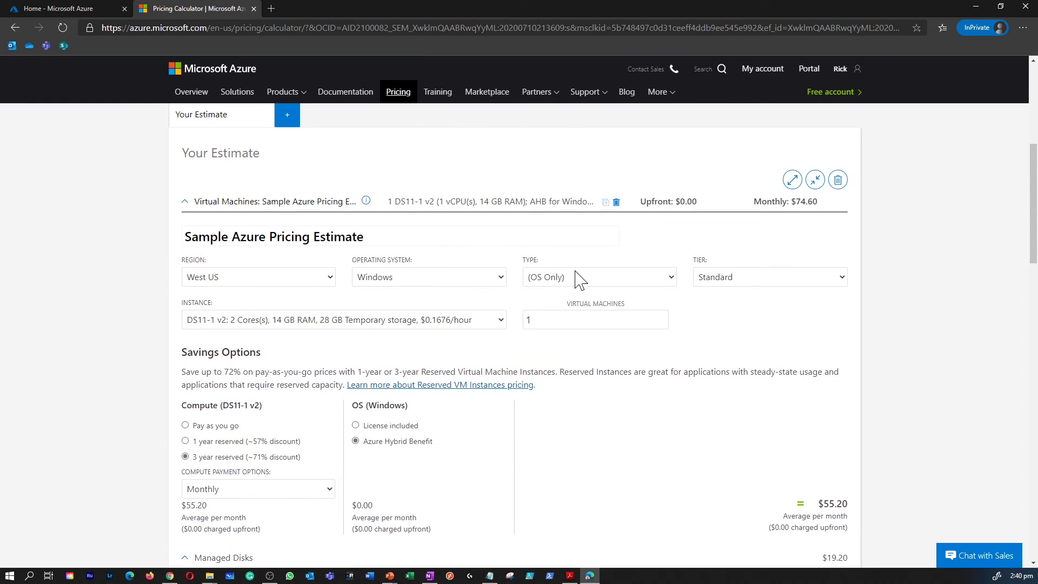
pyautogui.scroll(-3, 616, 392)
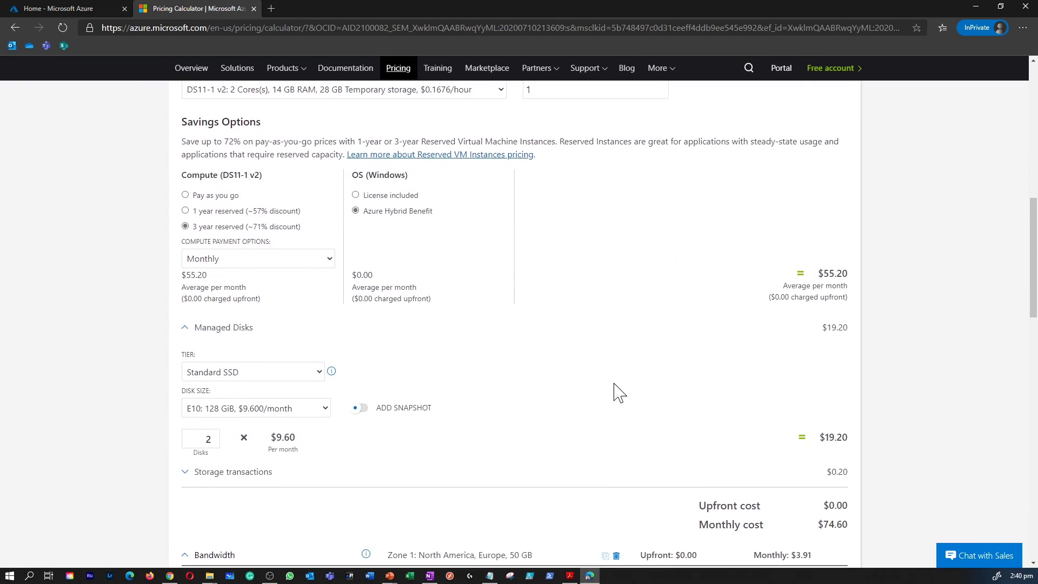
pyautogui.scroll(2, 619, 392)
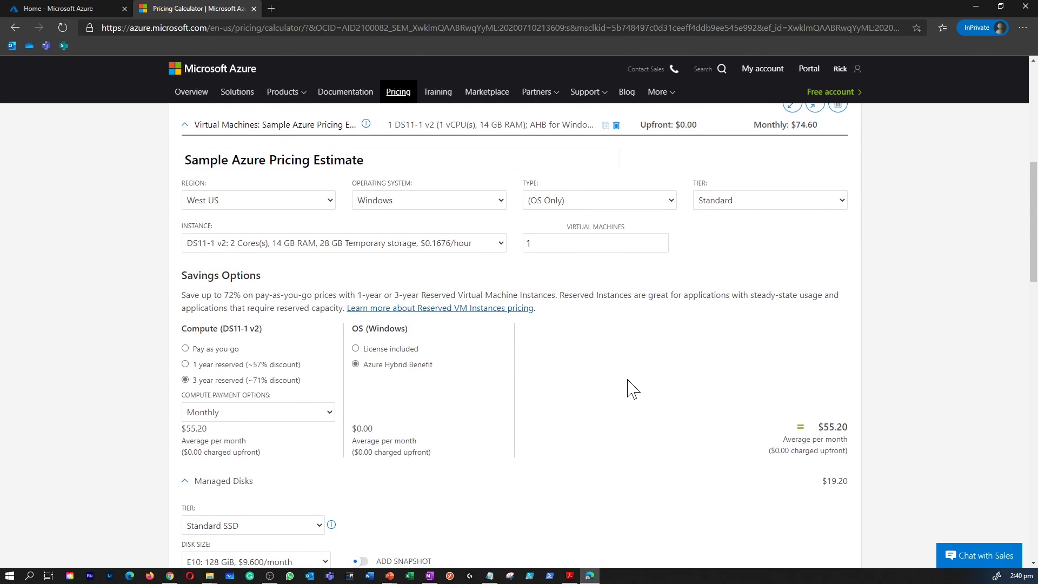
# - Export the estimate, open ExportedEstimate (2).xlsx in Excel, and enable editing of the workbook
pyautogui.scroll(-15, 633, 388)
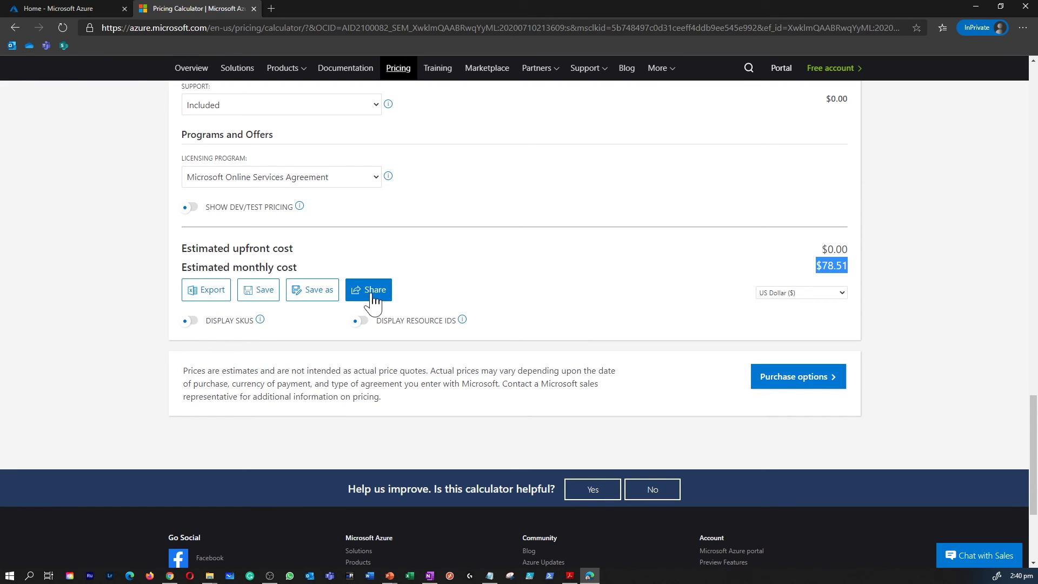
pyautogui.click(229, 301)
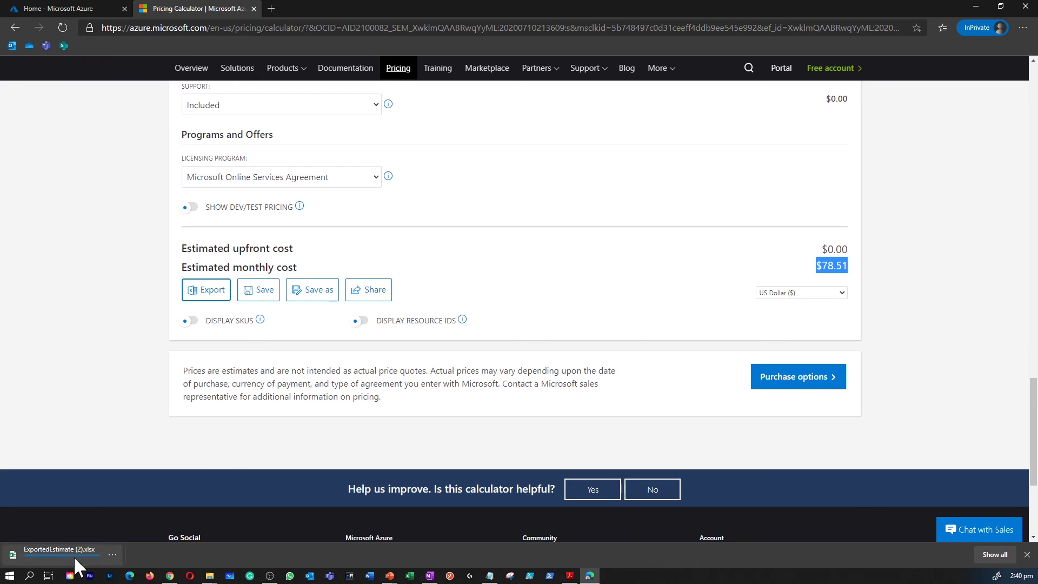
pyautogui.click(73, 555)
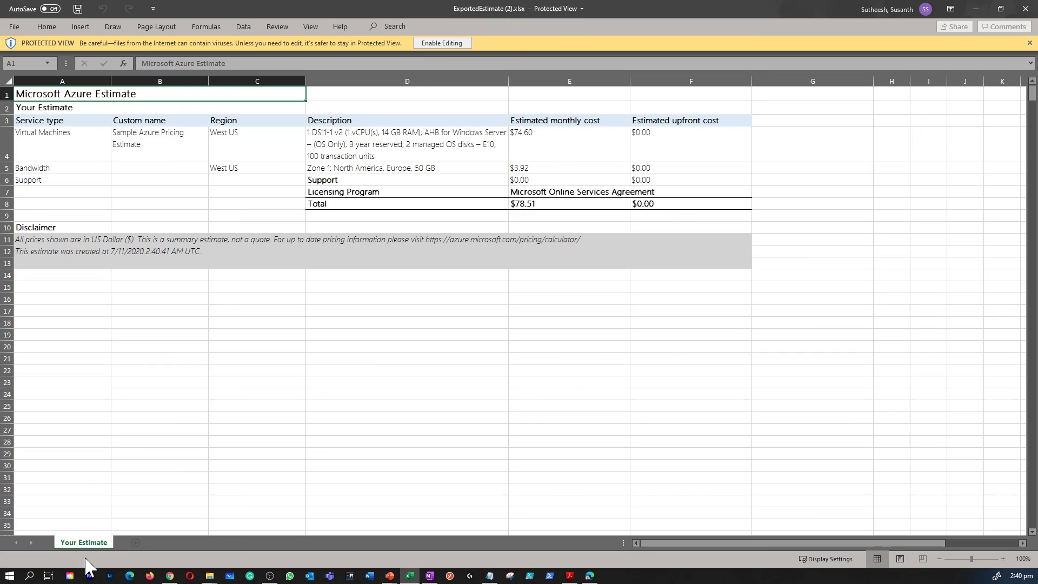
pyautogui.click(313, 335)
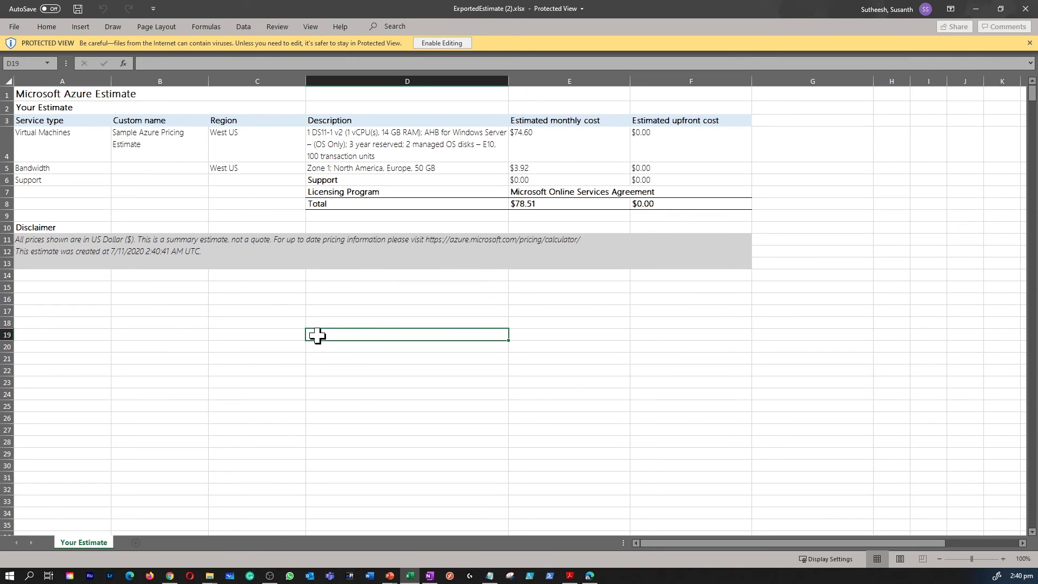
pyautogui.click(462, 46)
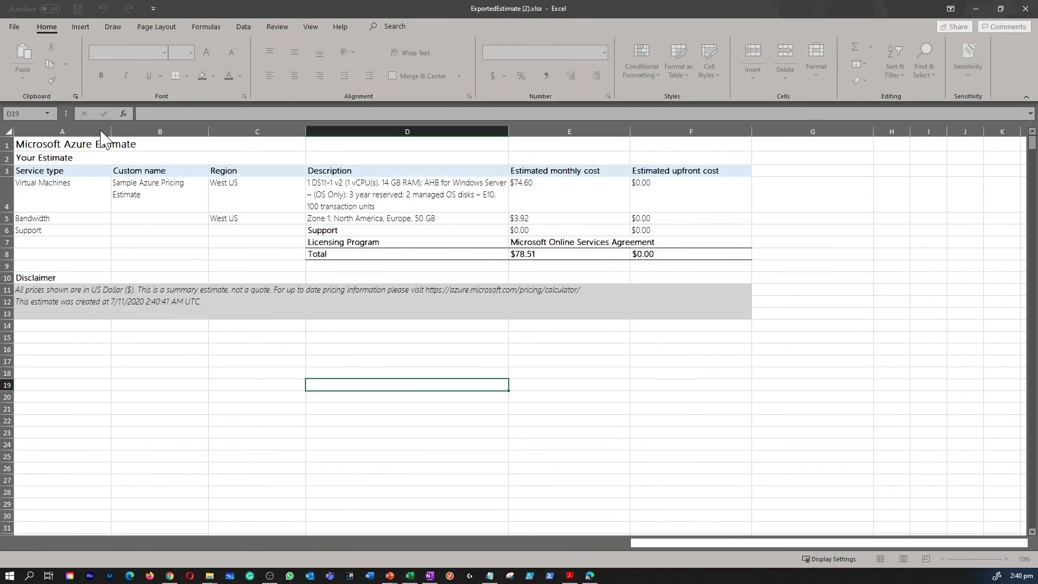
# - Fill the Microsoft Azure Estimate title cell with yellow and try a white font before setting its font colour to Automatic
pyautogui.click(68, 143)
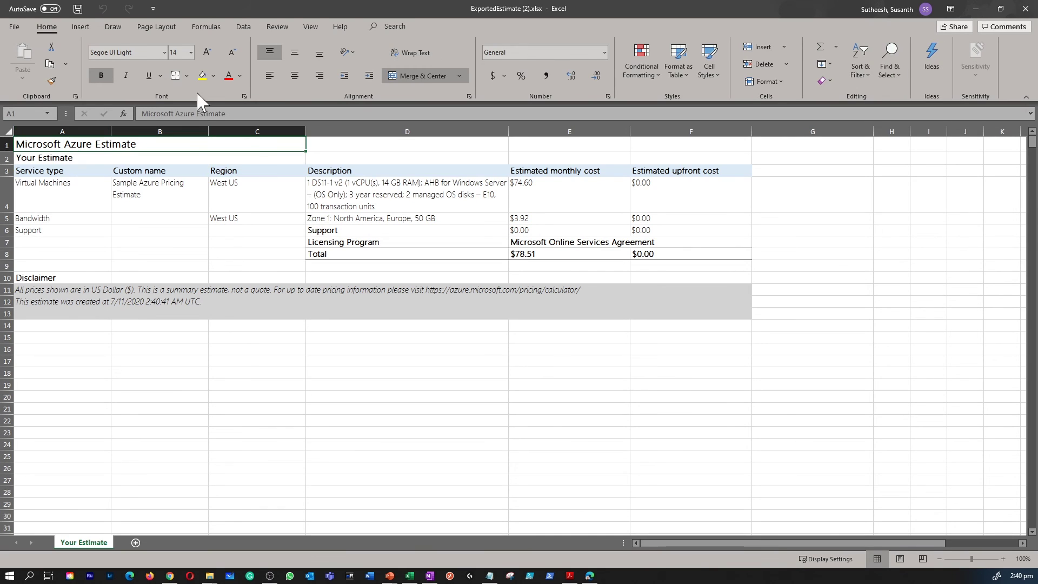
pyautogui.click(201, 75)
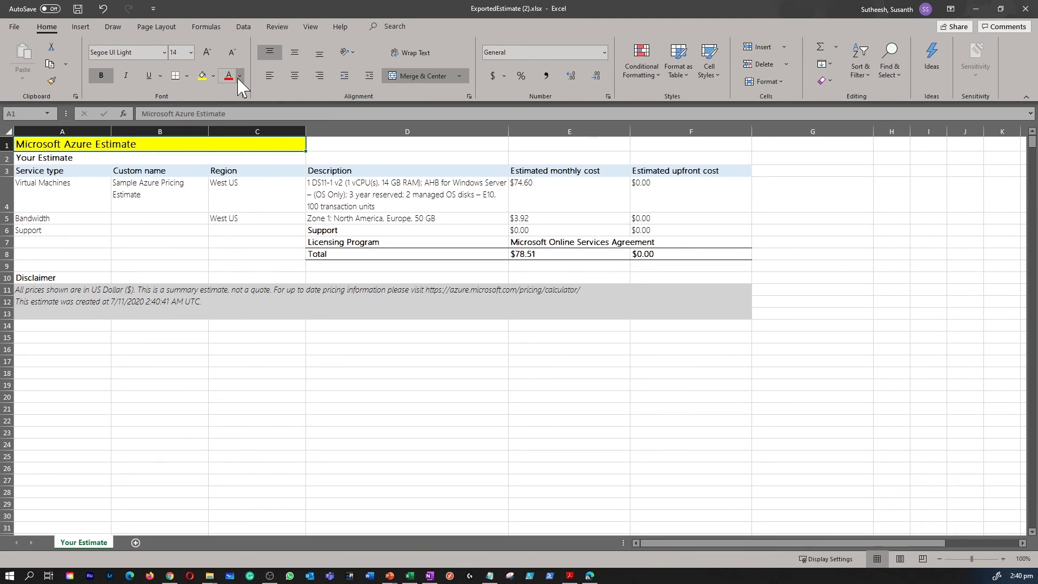
pyautogui.click(239, 75)
pyautogui.click(224, 122)
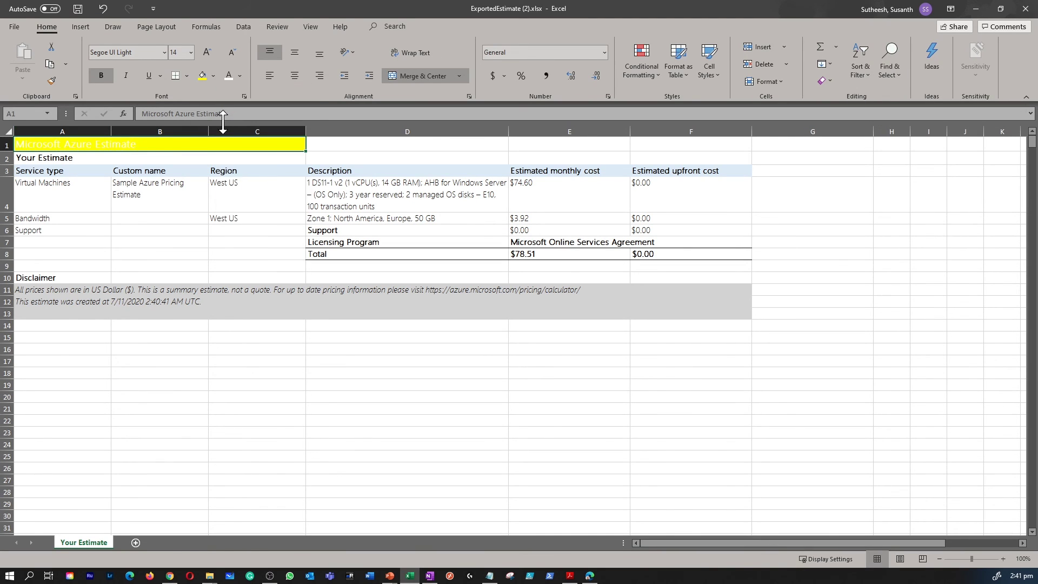
pyautogui.click(239, 76)
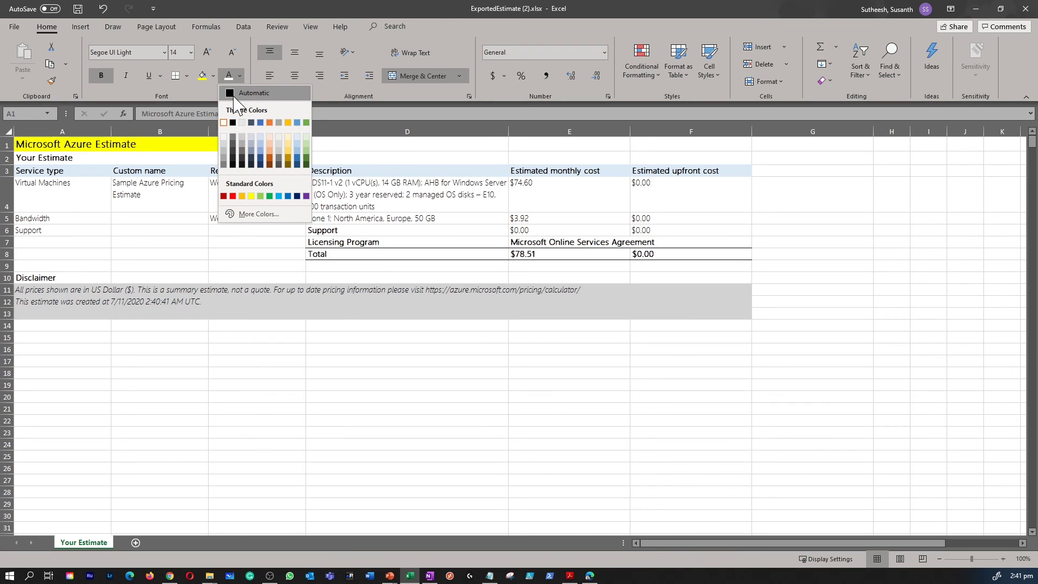
pyautogui.click(241, 98)
# - Review the exported estimate's custom names, regions, descriptions and total row
pyautogui.click(198, 182)
pyautogui.click(205, 277)
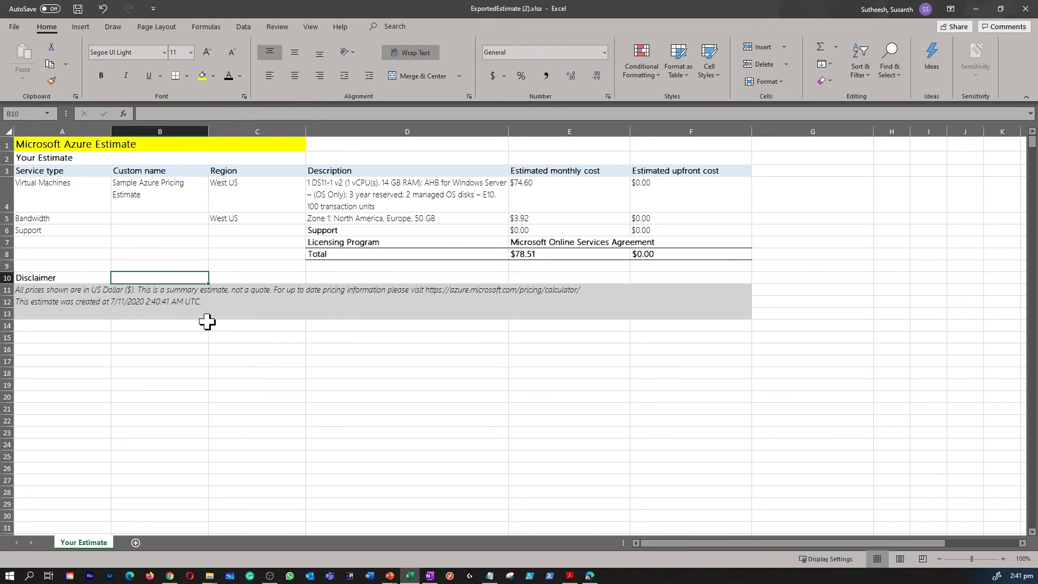
pyautogui.click(471, 254)
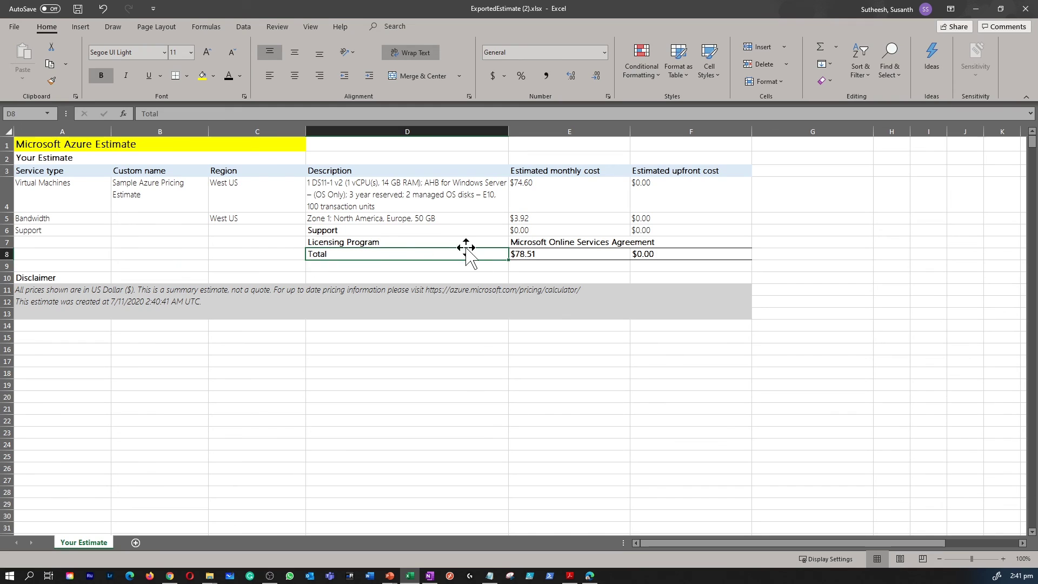
pyautogui.moveTo(231, 175); pyautogui.dragTo(229, 221)
pyautogui.moveTo(165, 185); pyautogui.dragTo(164, 230)
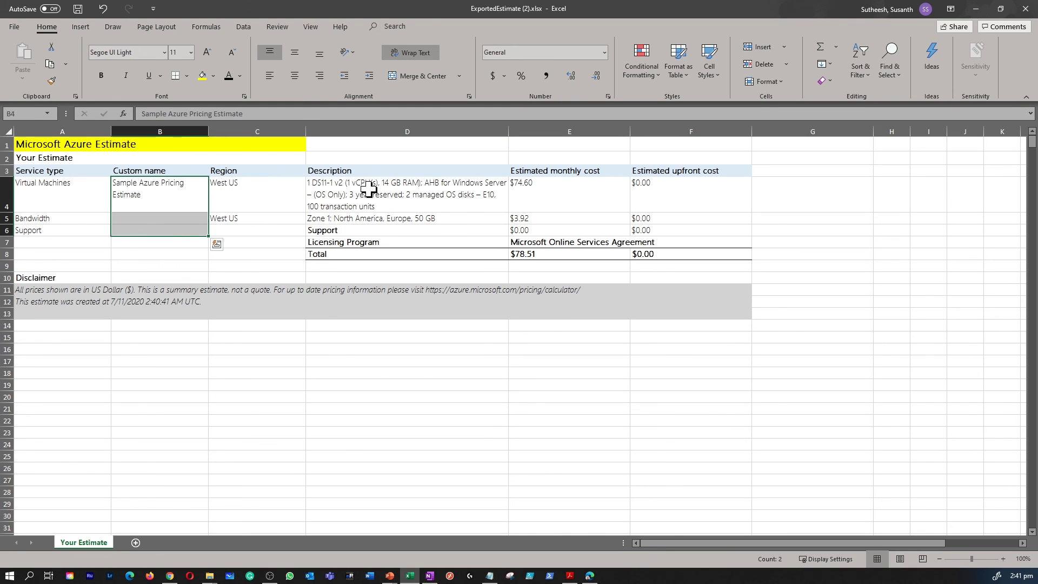
pyautogui.moveTo(368, 190); pyautogui.dragTo(369, 222)
pyautogui.click(355, 312)
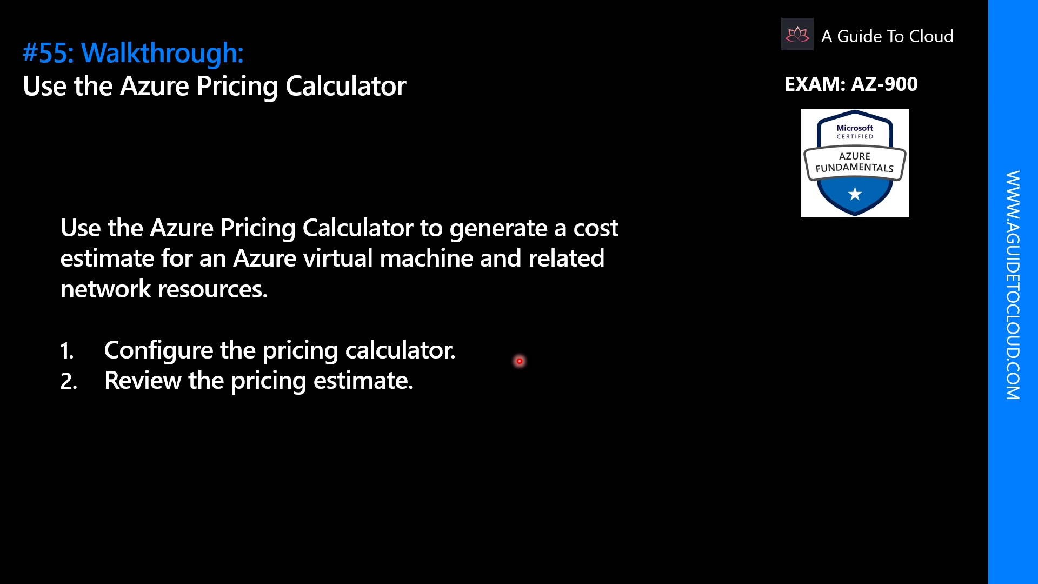
pyautogui.click(519, 361)
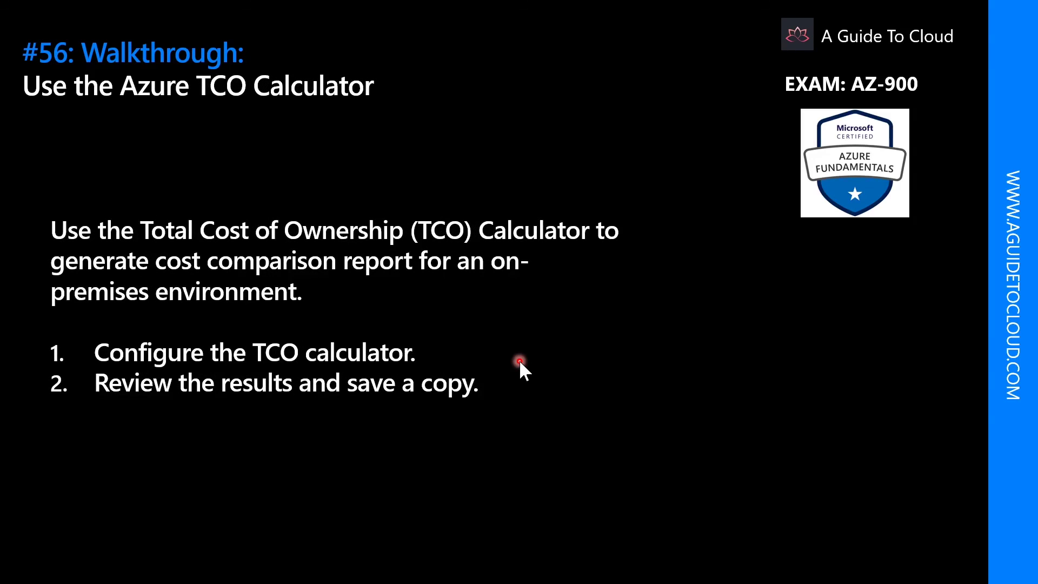